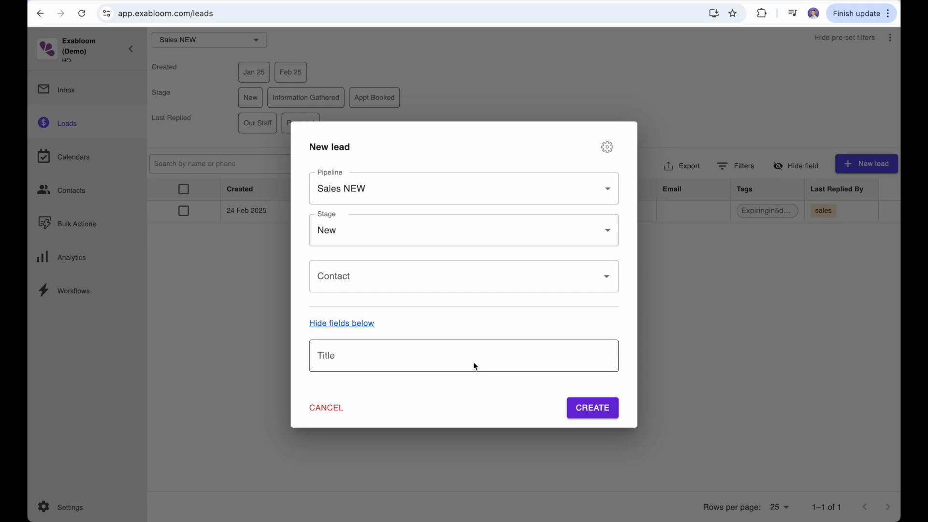
Cancel the new lead and open the custom field groups in the account settings
click(334, 408)
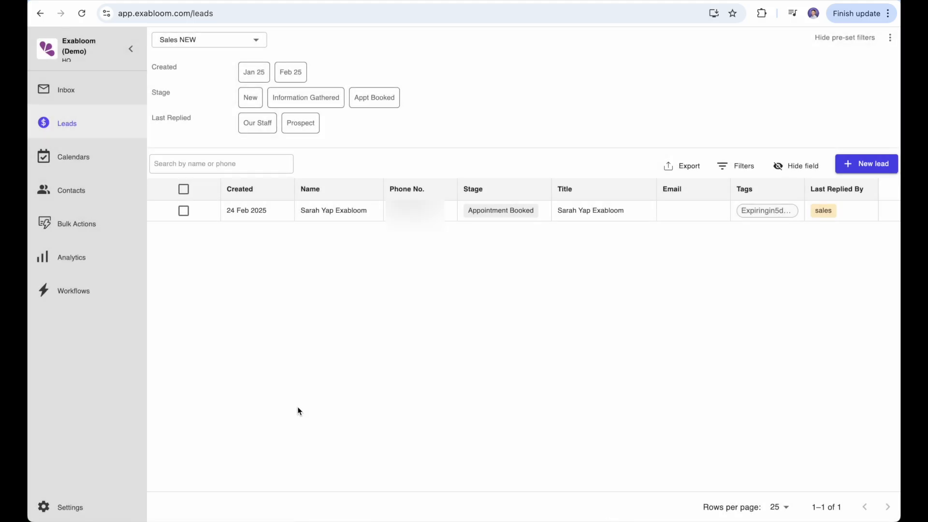
click(91, 511)
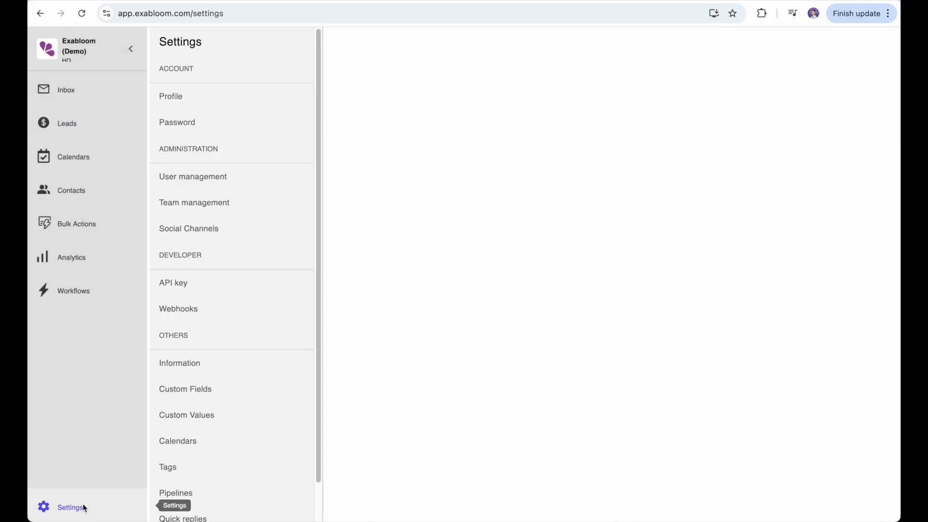
click(248, 390)
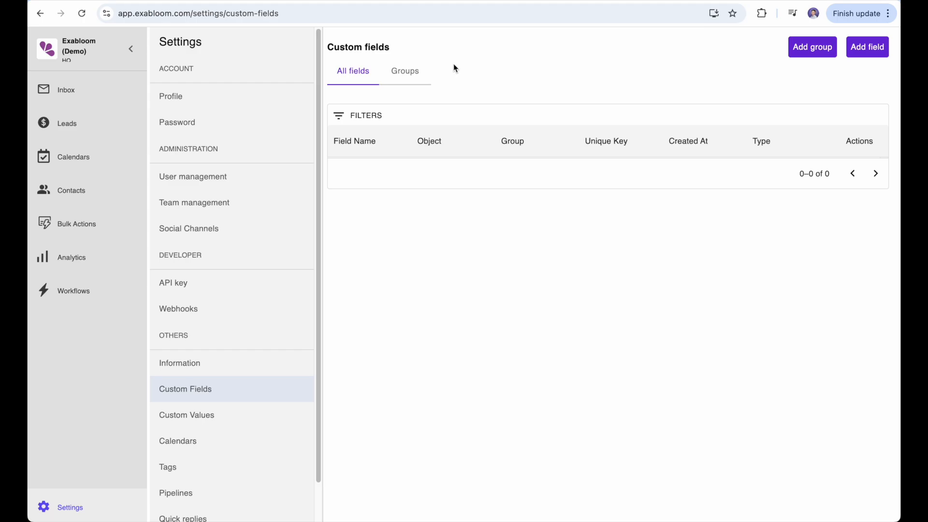
click(410, 73)
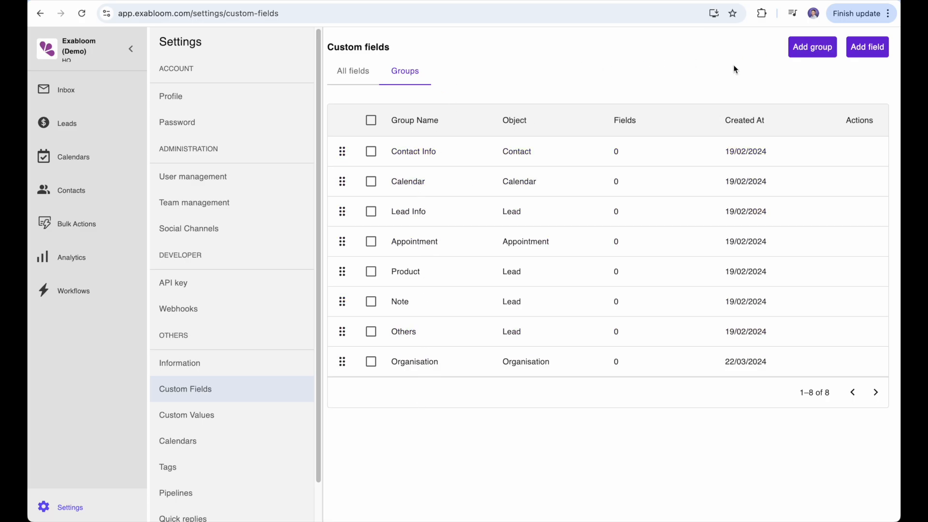
Start a new custom field group and name it "For Demo"
click(813, 52)
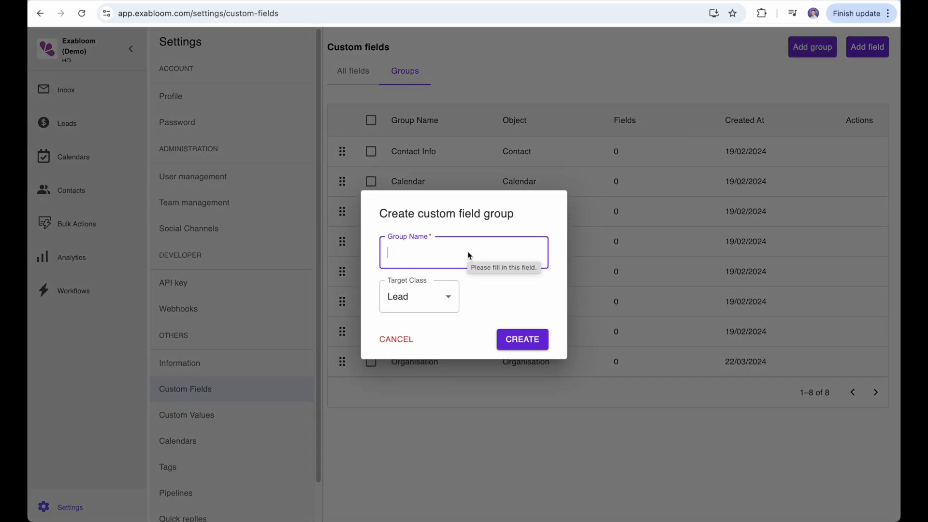
text(C)
key(BackSpace)
text(New)
key(BackSpace)
text(ly Created For Demo)
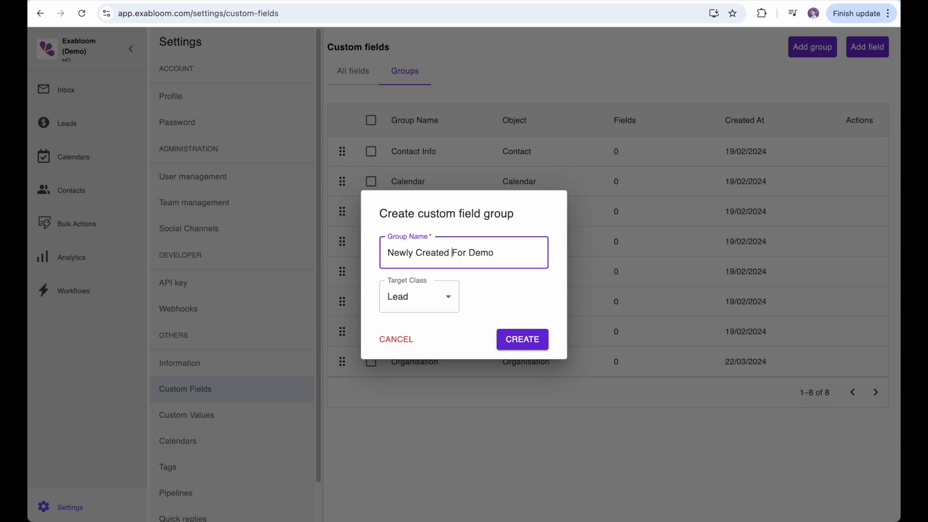
key(shift+super+Left)
key(BackSpace)
click(490, 285)
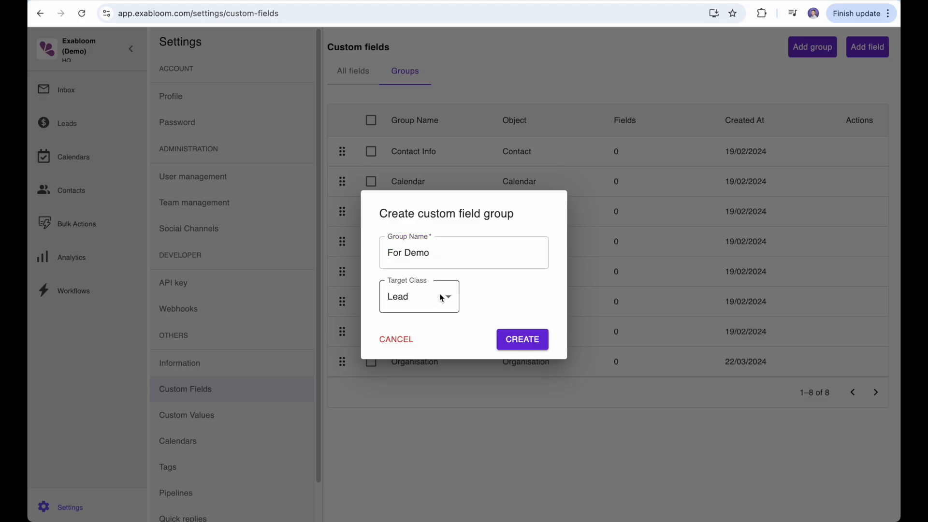
Set the new group's target class to Lead and create the group
click(439, 297)
click(408, 389)
click(525, 310)
click(534, 344)
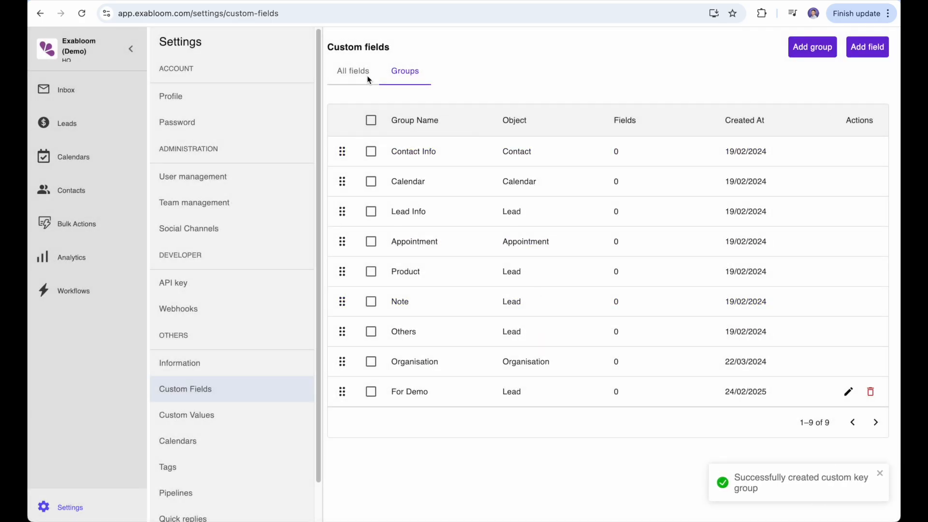
Start a new custom field named "Services" for the Lead object in the For Demo group
click(365, 74)
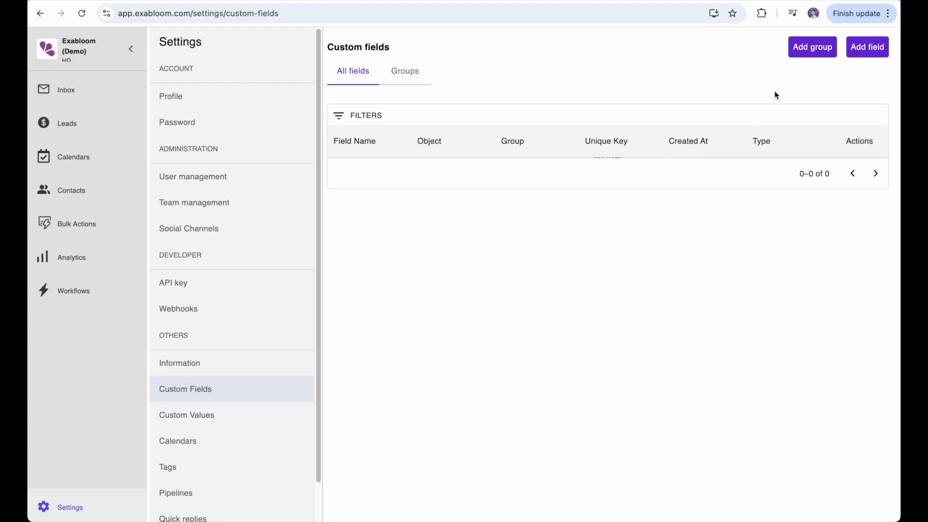
click(871, 52)
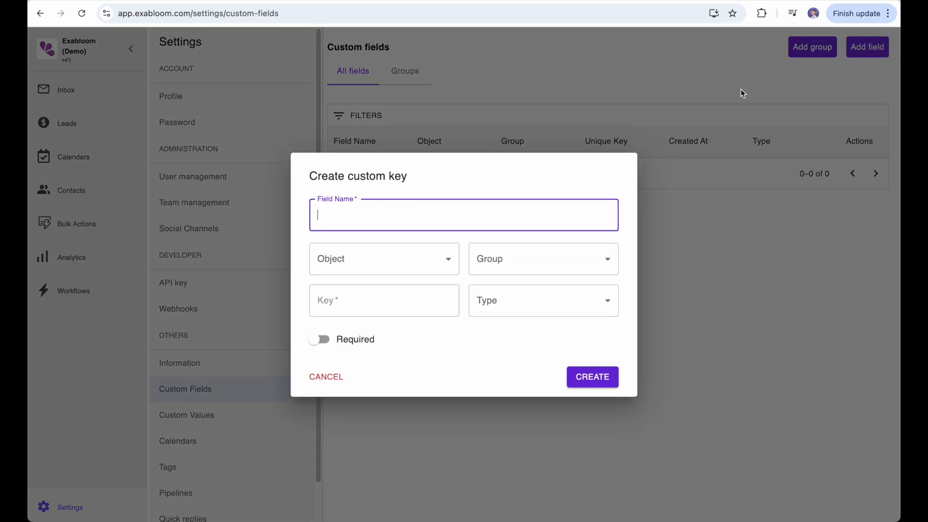
text(Services)
click(388, 269)
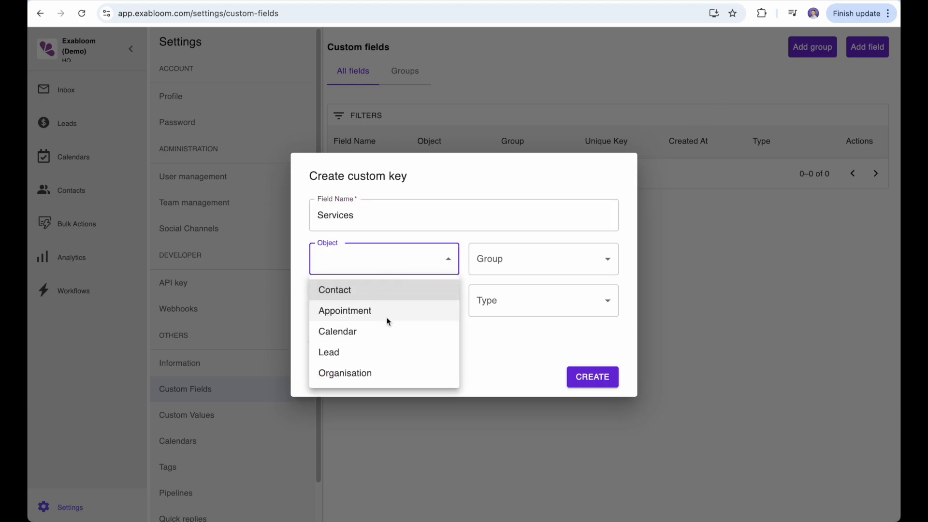
click(369, 355)
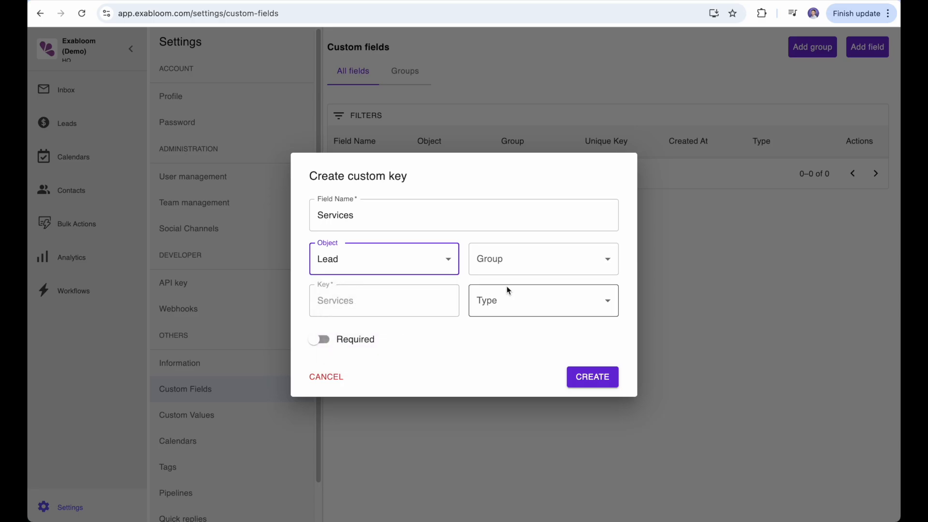
click(540, 261)
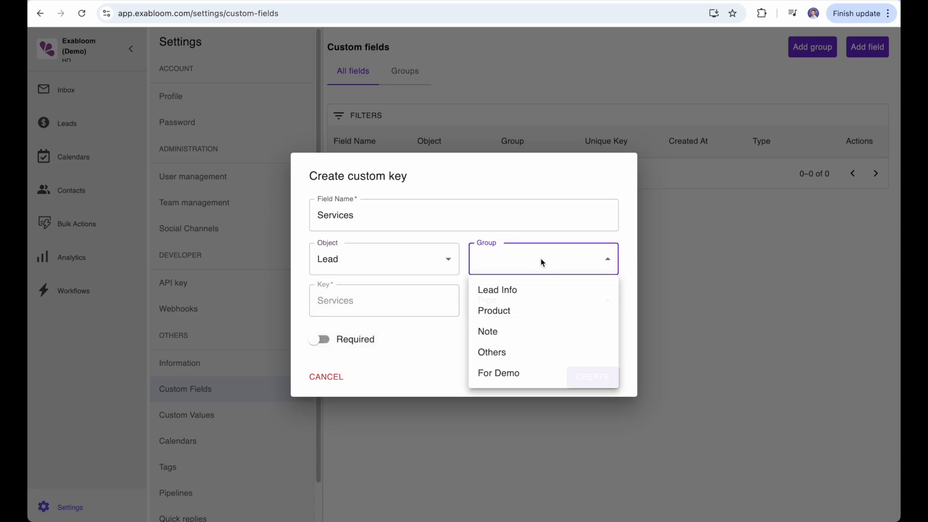
click(513, 375)
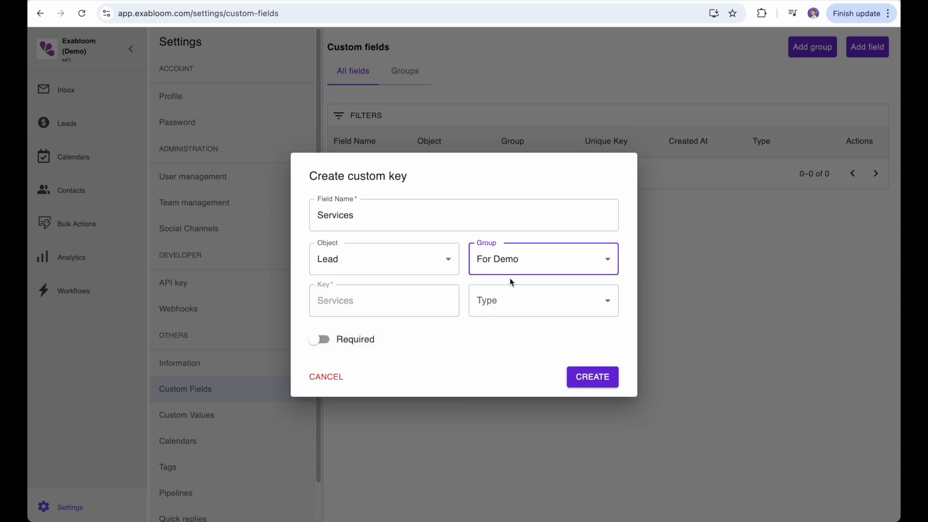
click(521, 269)
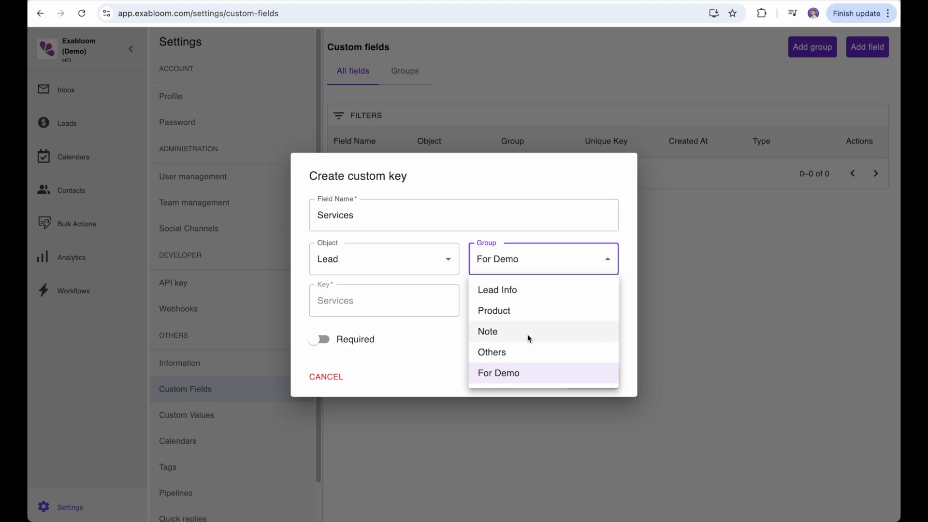
click(464, 286)
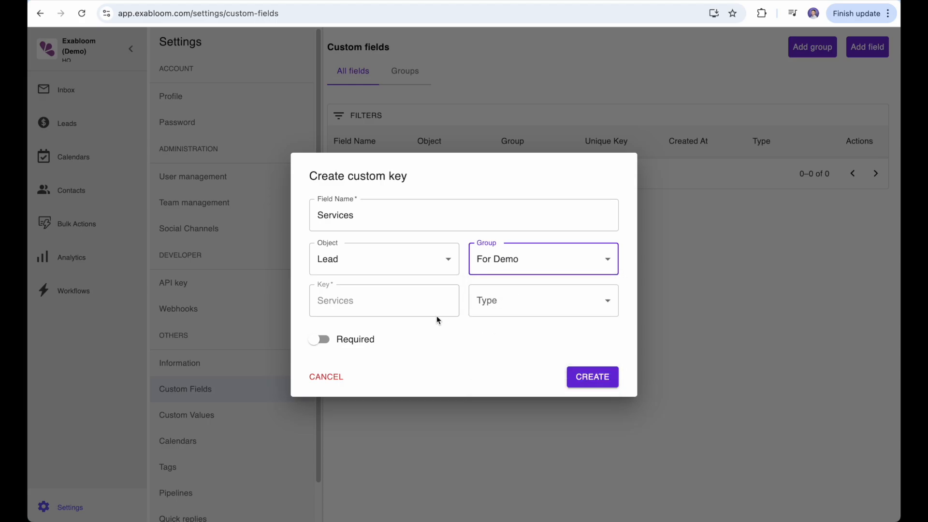
Make the Services field a Multi Select with the options Beginner Course, Intermediate Course and Expert Course
click(526, 303)
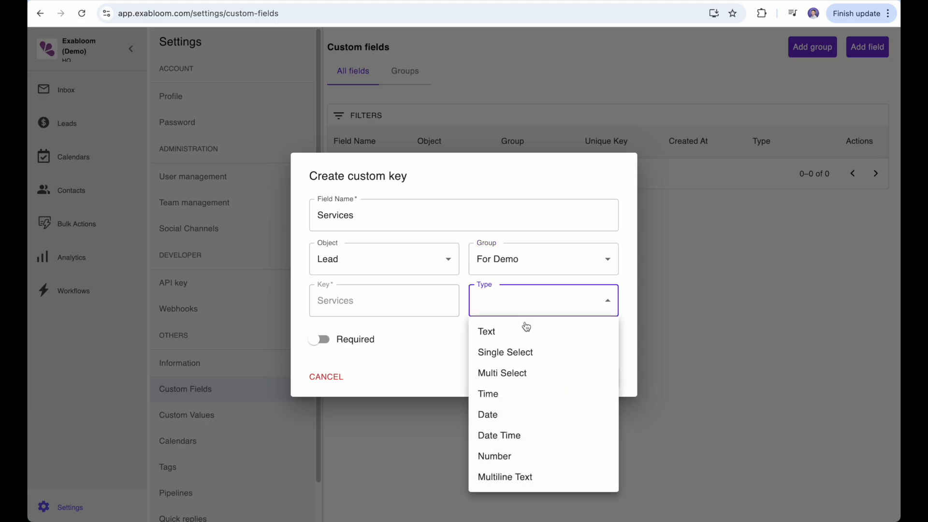
click(530, 377)
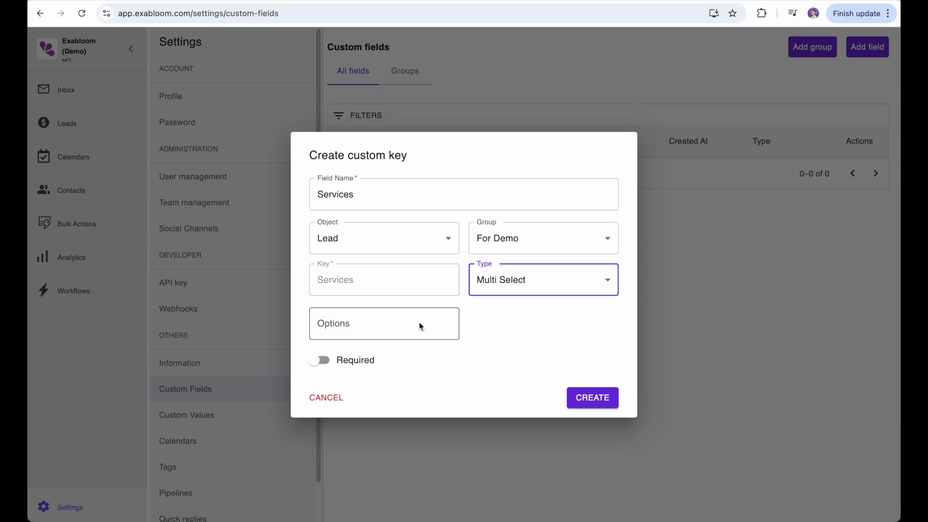
click(400, 324)
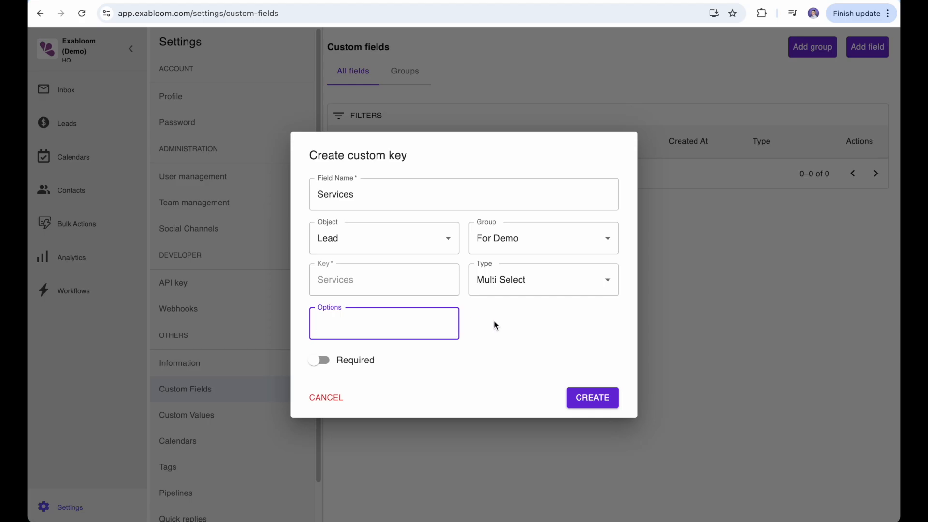
text(Beginner Course)
key(Return)
text(Intermediate C)
text(ourse)
key(Return)
text(Expert Course)
key(Return)
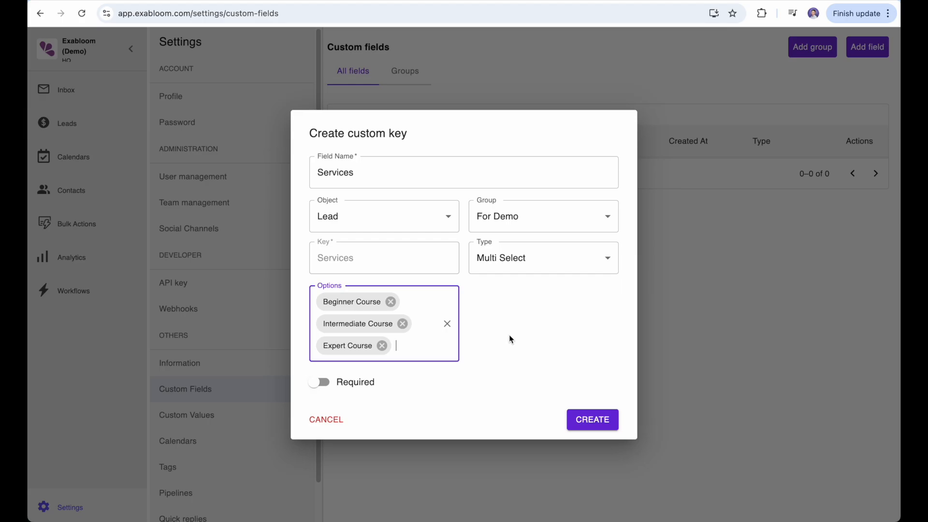
Mark the Services field as required and create it
click(517, 324)
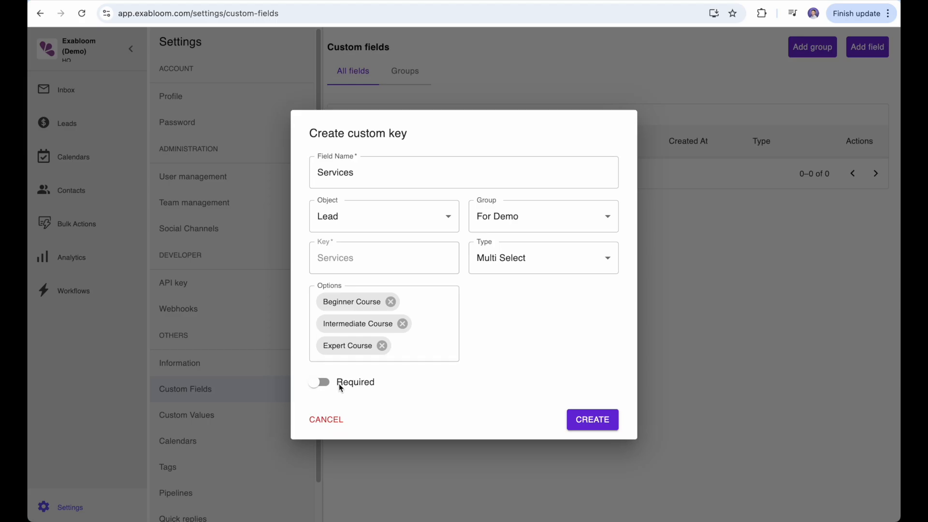
click(321, 381)
click(598, 420)
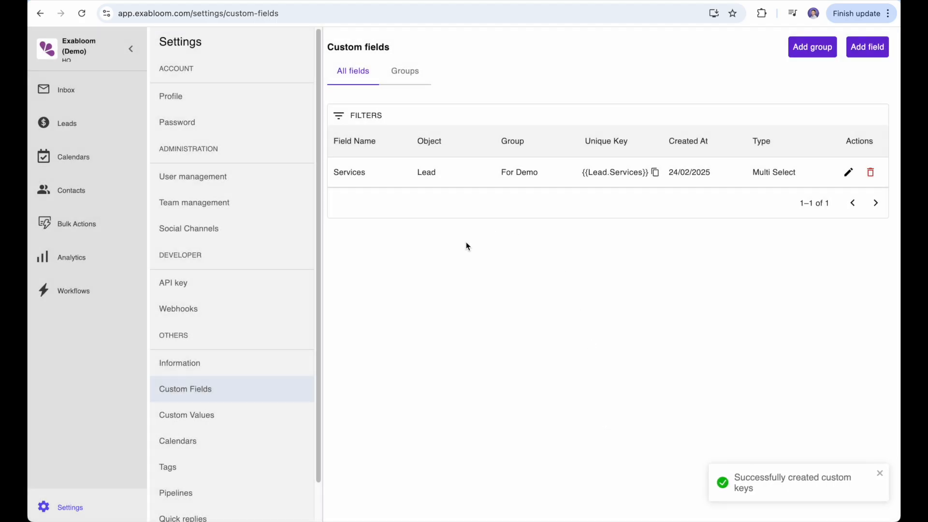
Start another custom field named "Preferred Date" for the Lead object in the For Demo group
click(868, 48)
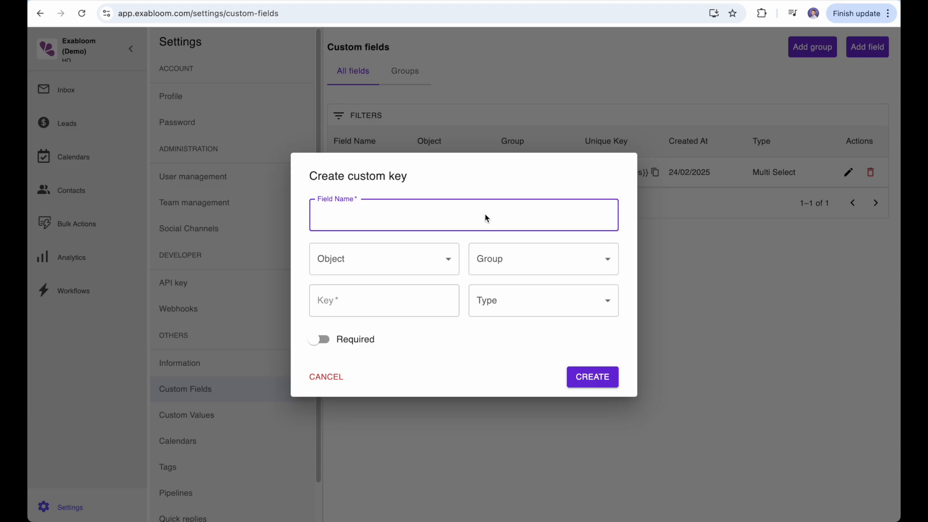
text(Prfe)
key(BackSpace)
key(BackSpace)
text(er)
text(ferred Date)
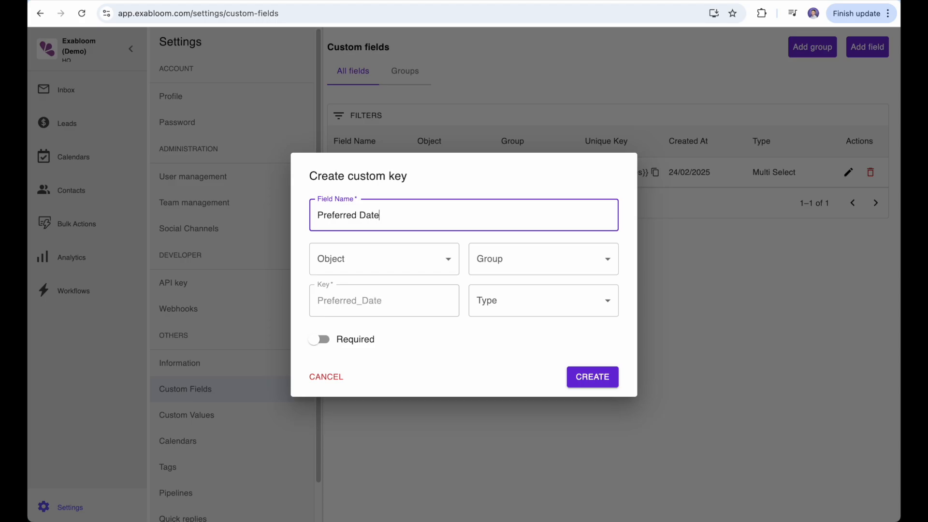
click(430, 252)
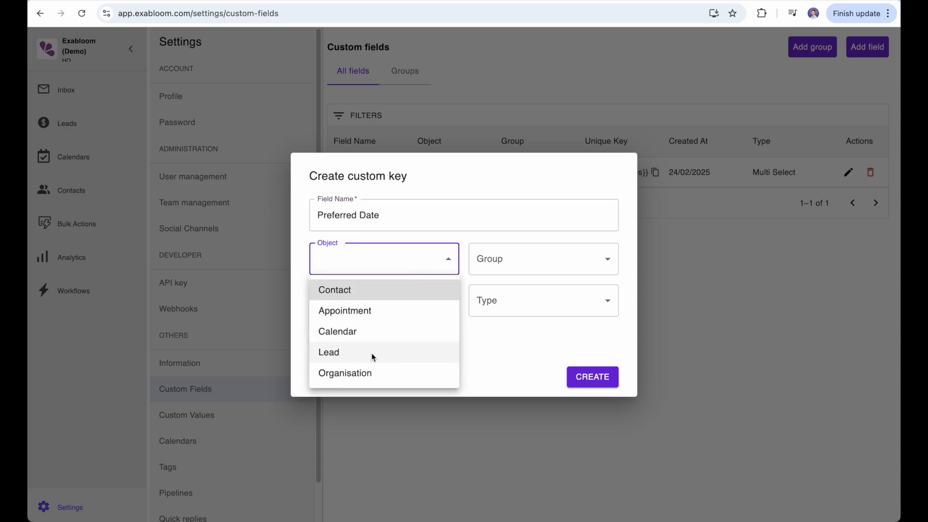
click(354, 352)
click(522, 262)
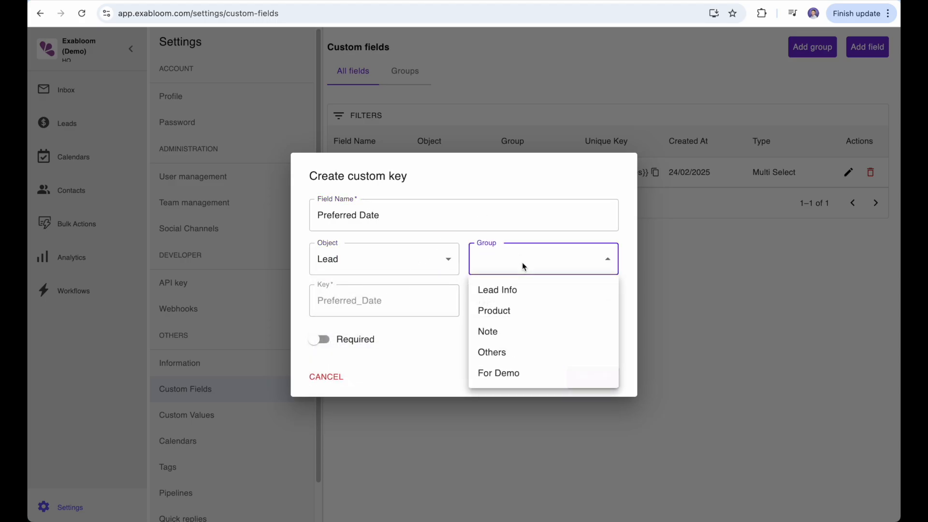
click(517, 373)
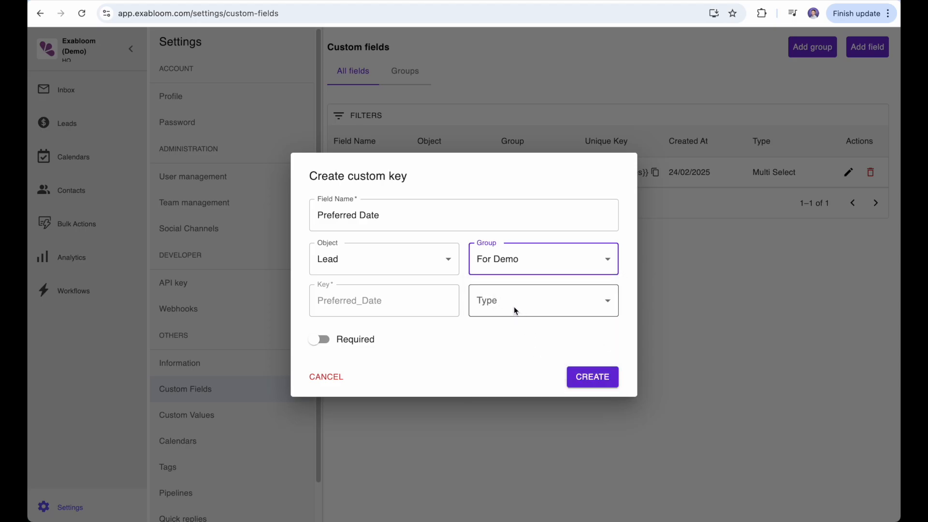
Set the Preferred Date field's type to Date and create the field
click(514, 307)
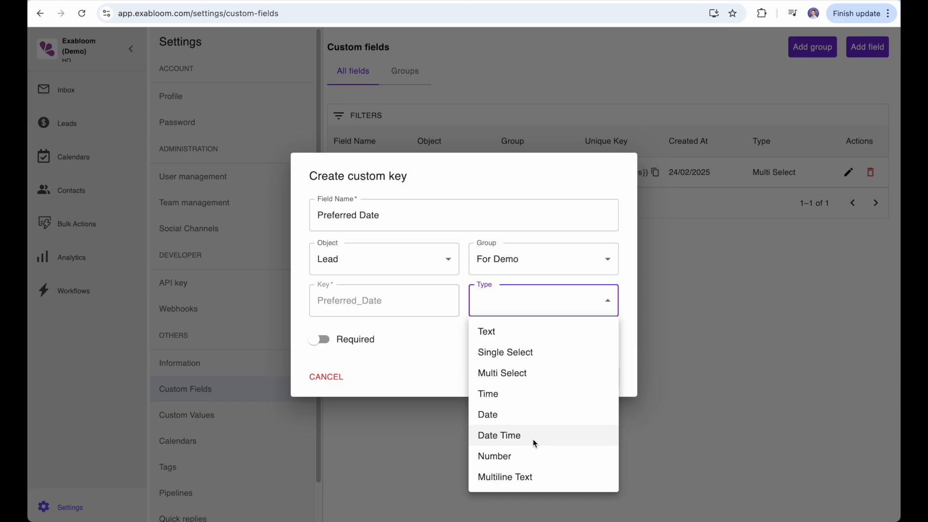
click(511, 419)
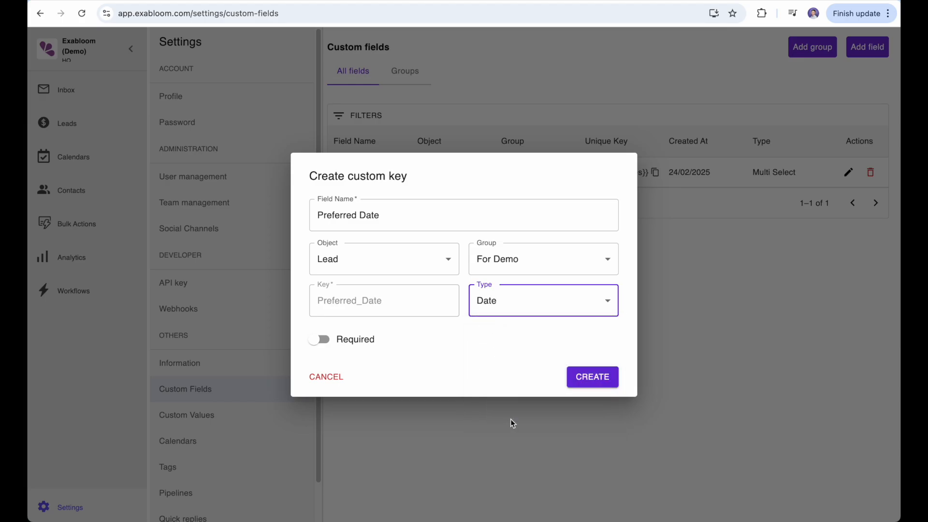
click(596, 378)
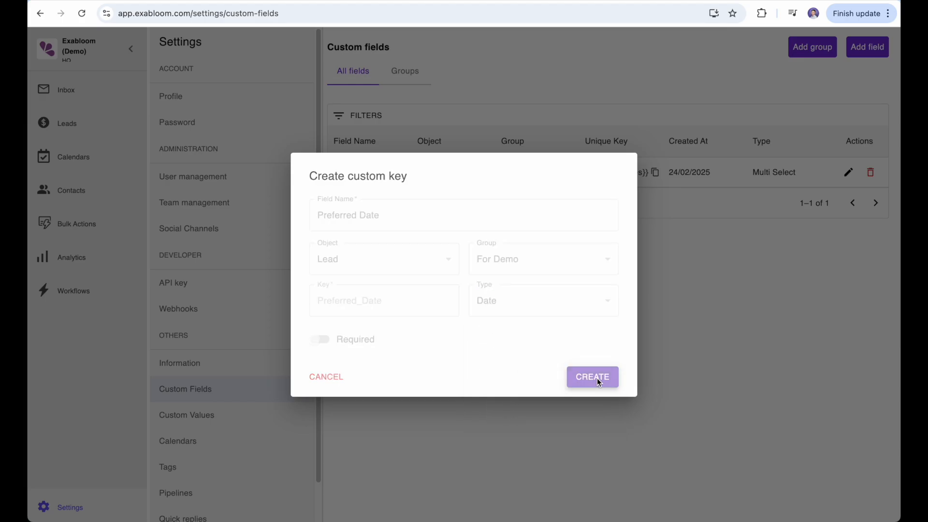
Start a third custom field named "Preferred Time" for the Lead object in the For Demo group
click(874, 42)
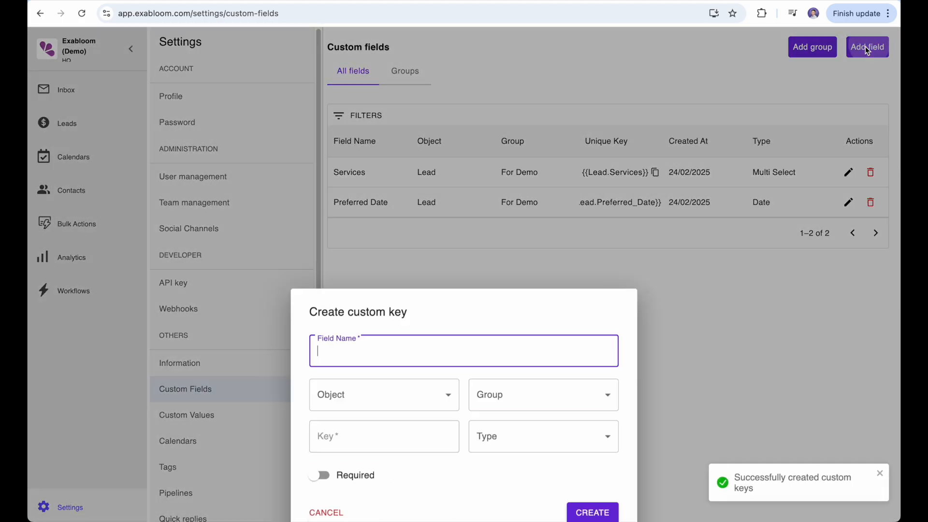
text(Preferred Time)
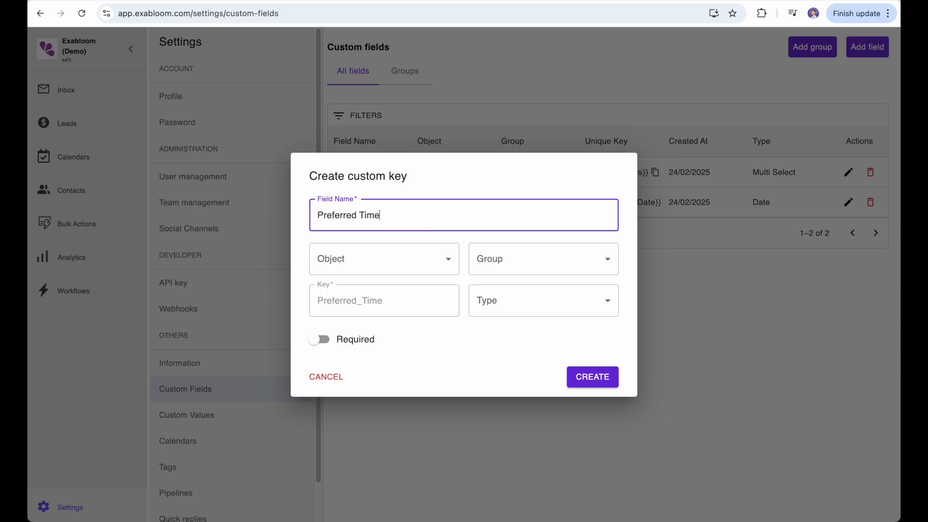
click(375, 266)
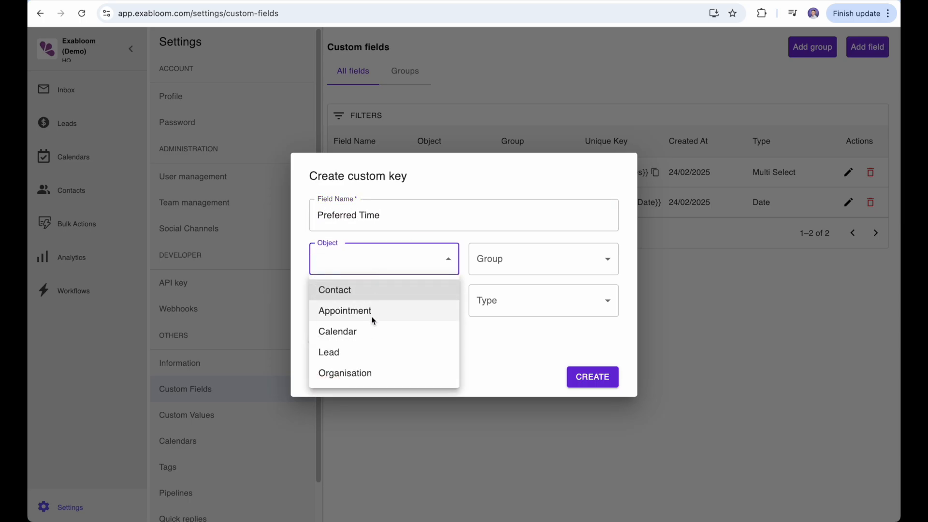
click(374, 355)
click(550, 258)
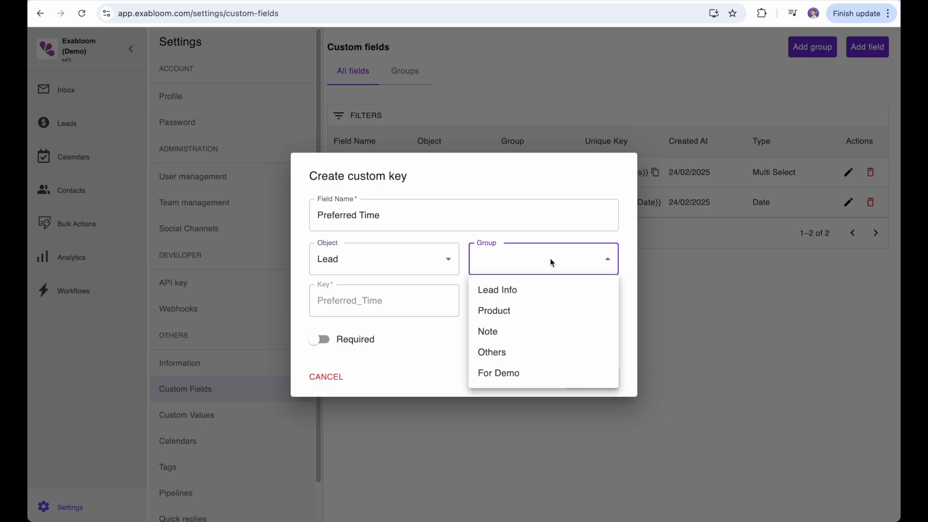
click(525, 373)
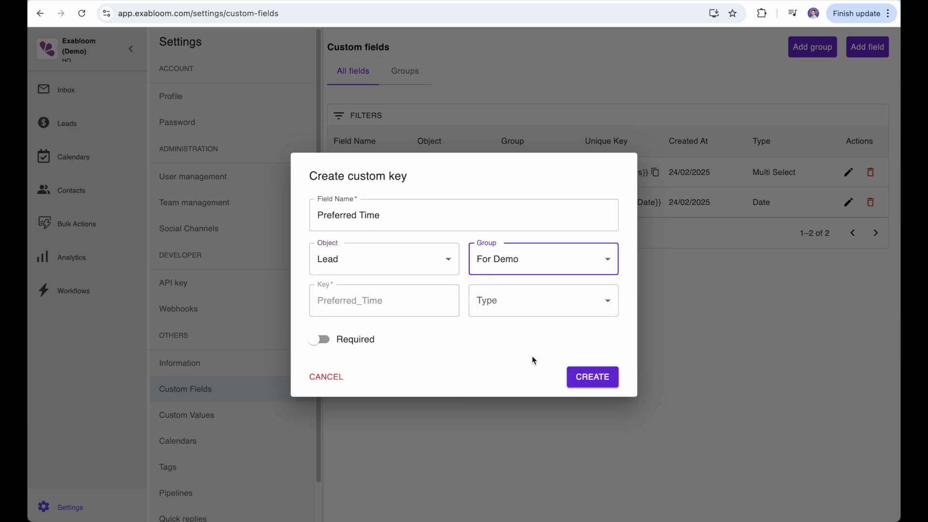
Set the Preferred Time field's type to Time and create the field
click(524, 306)
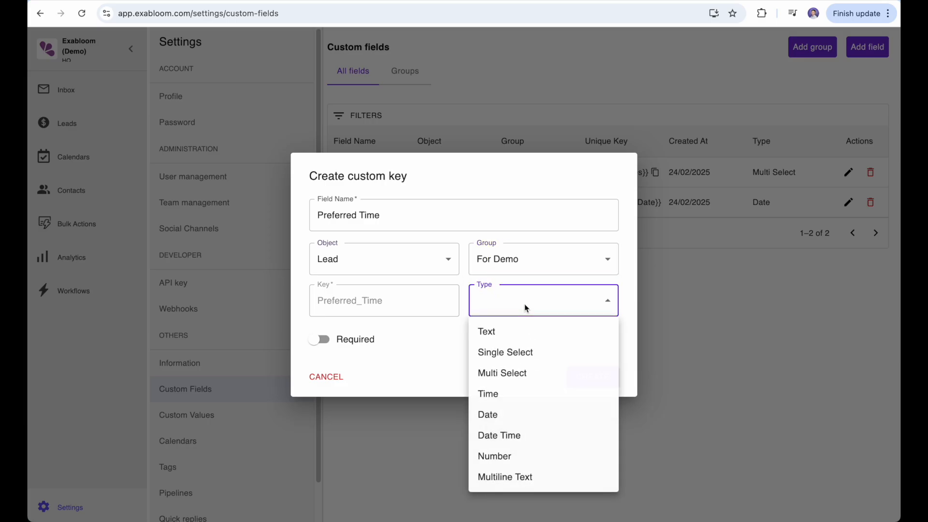
click(520, 397)
click(593, 378)
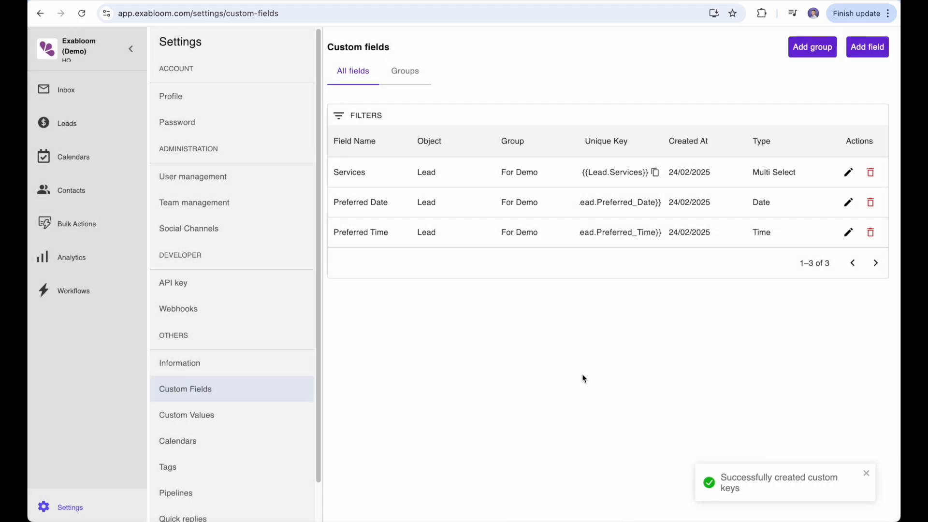
Start a new lead in the Sales NEW pipeline and reveal the form's hidden fields
click(68, 126)
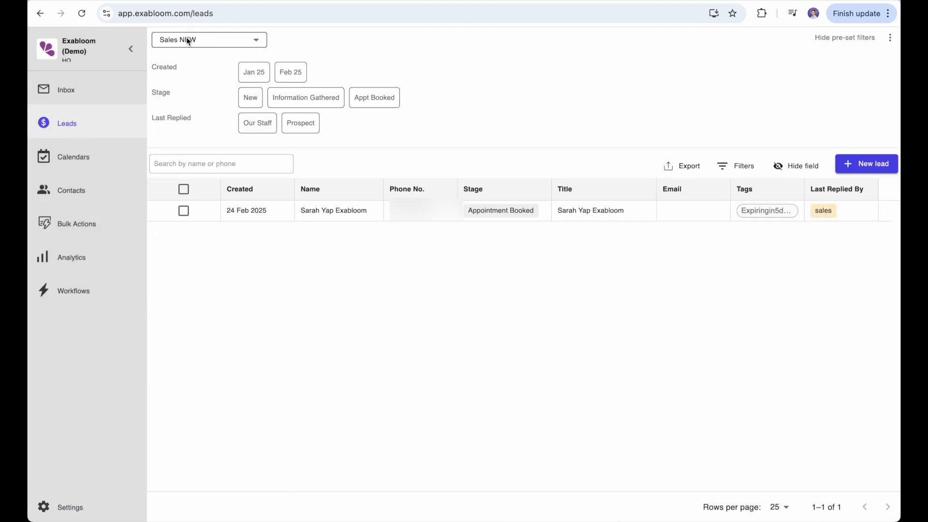
click(237, 42)
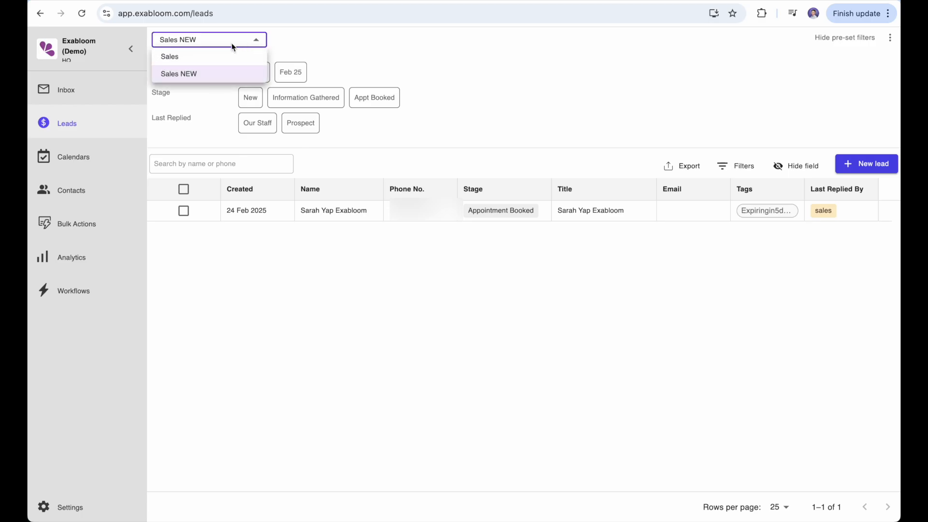
click(358, 48)
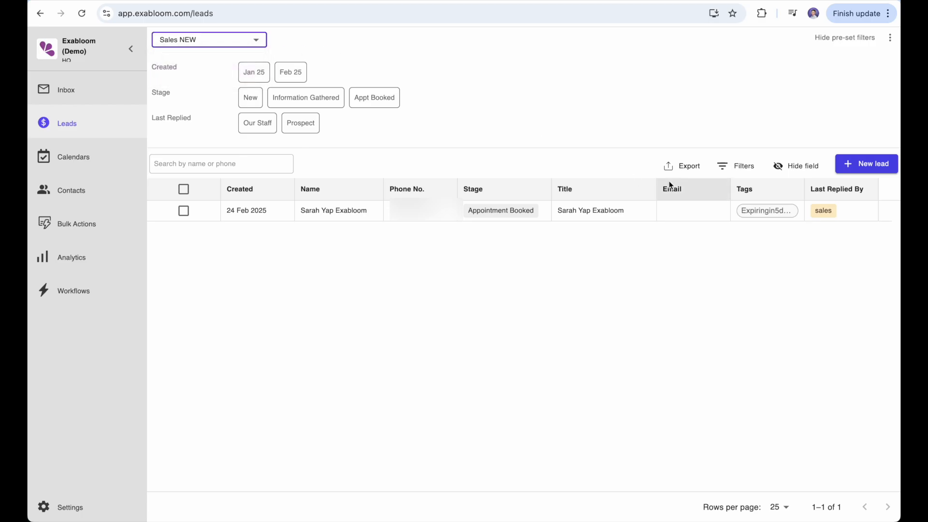
click(864, 165)
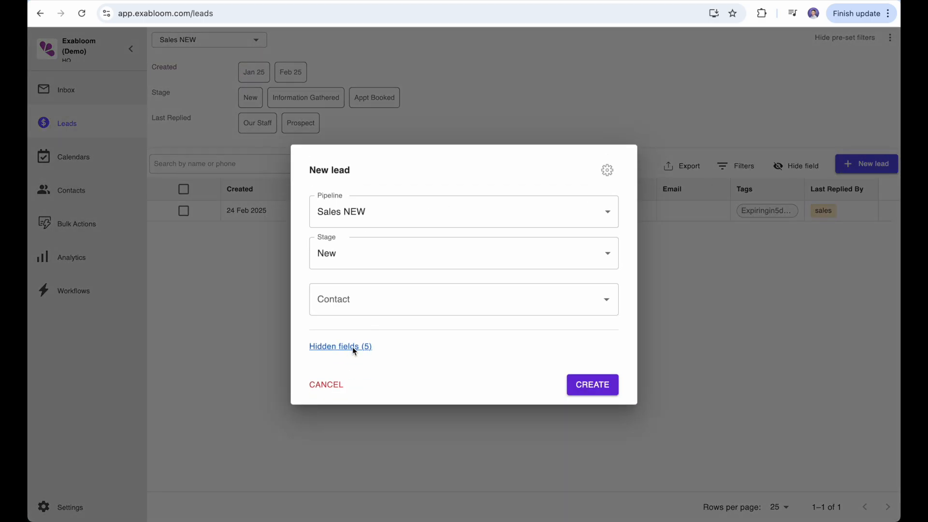
click(344, 348)
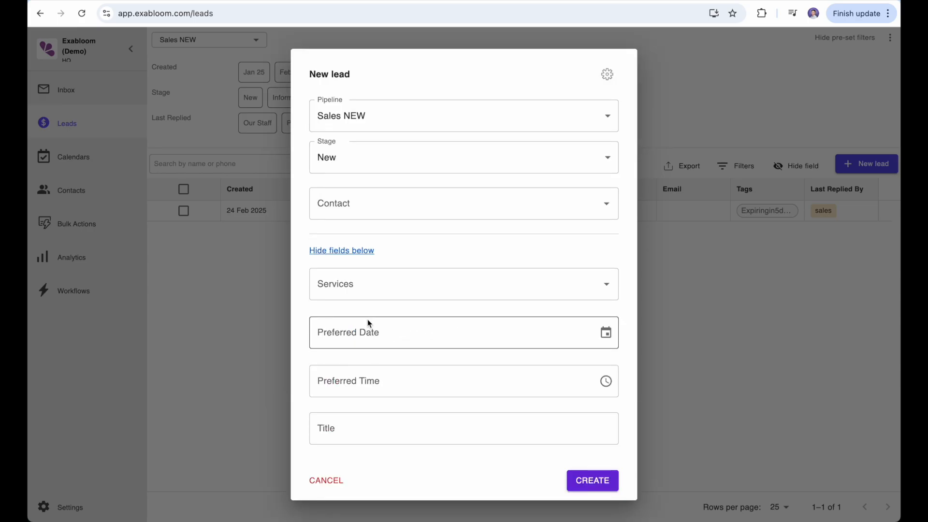
Choose Beginner Course and Intermediate Course as the new lead's Services
click(327, 288)
click(411, 265)
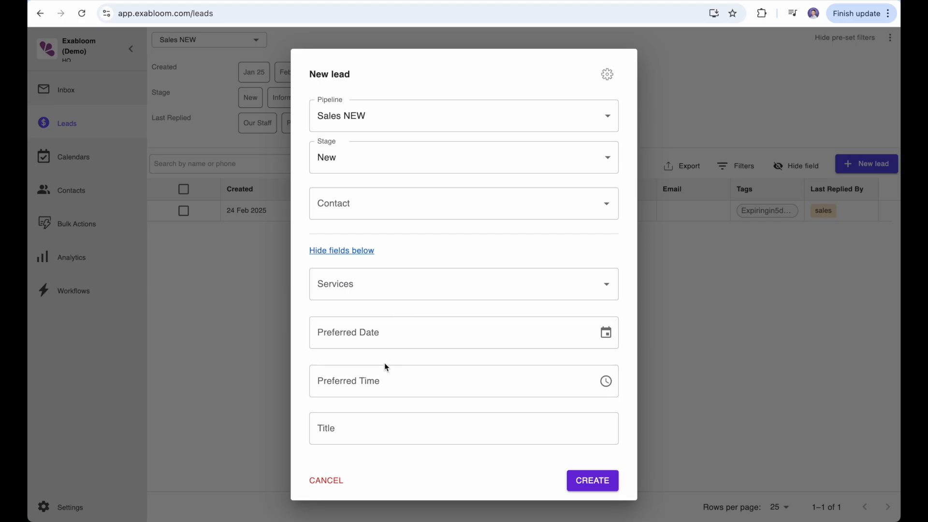
click(347, 287)
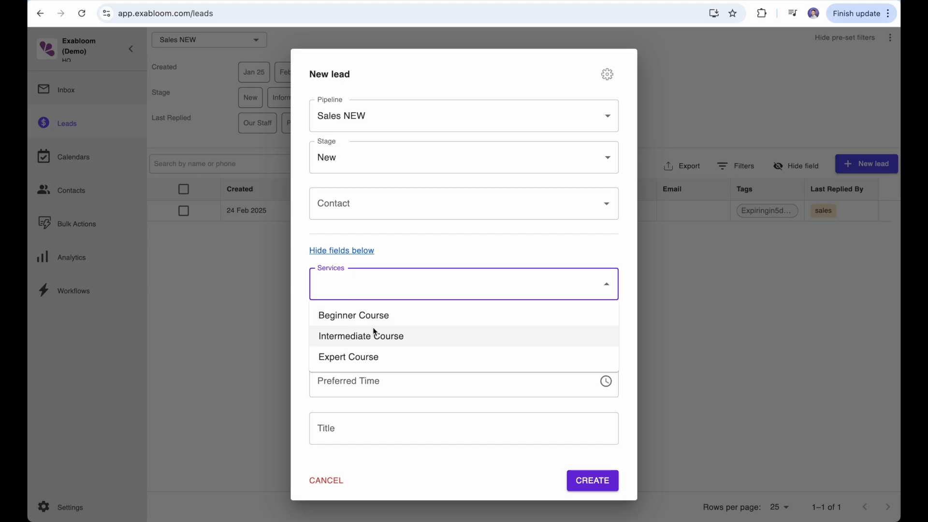
click(402, 315)
click(415, 317)
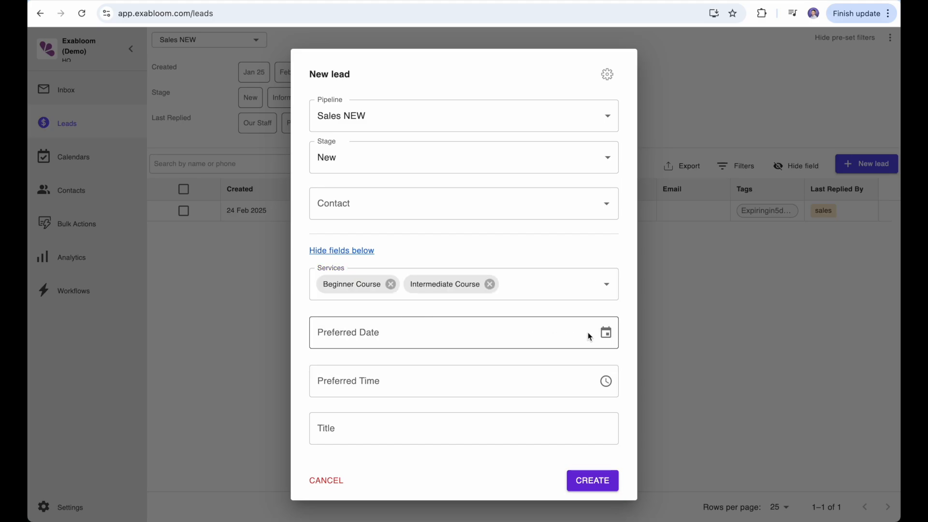
Set the new lead's Preferred Date to 20 Mar 2025
click(605, 332)
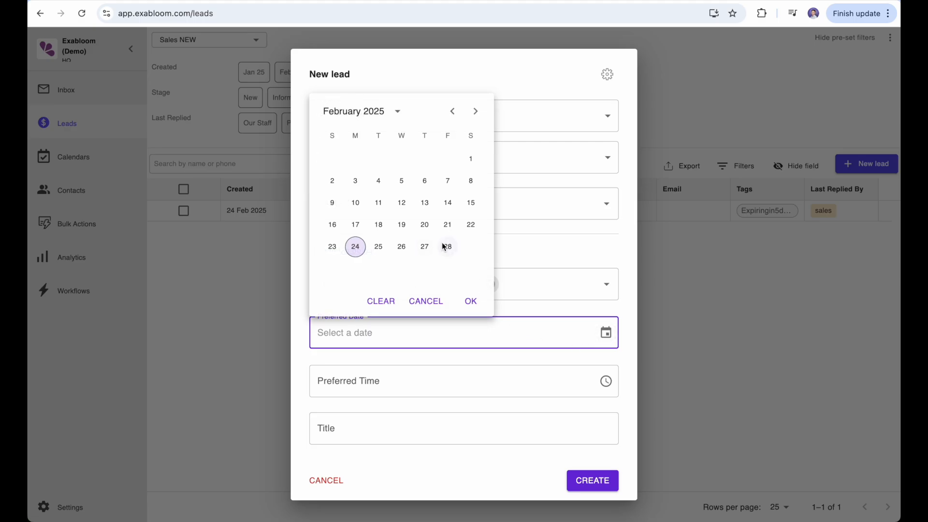
click(448, 224)
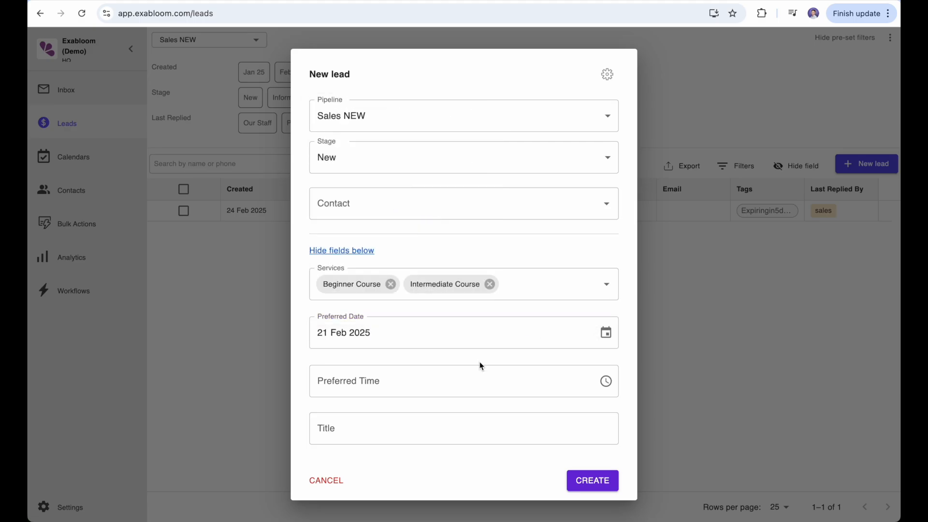
click(561, 333)
click(606, 334)
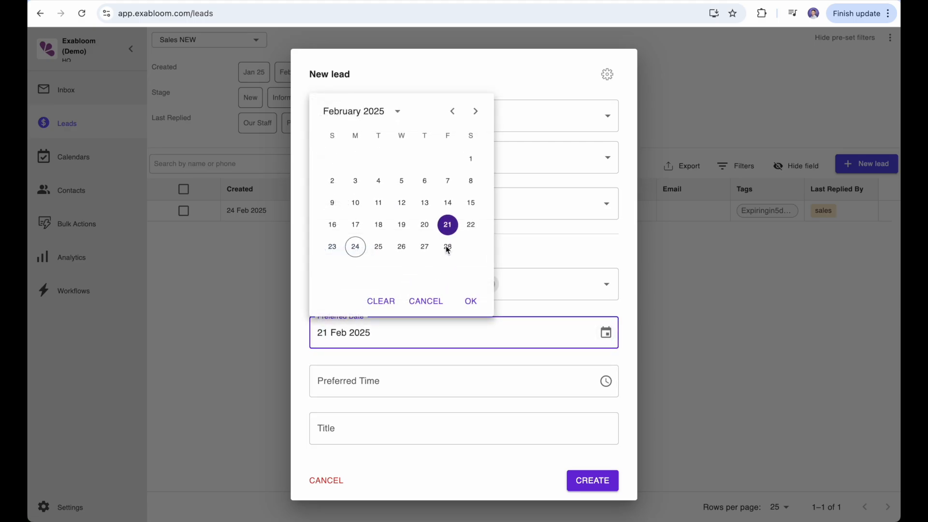
click(475, 116)
click(423, 225)
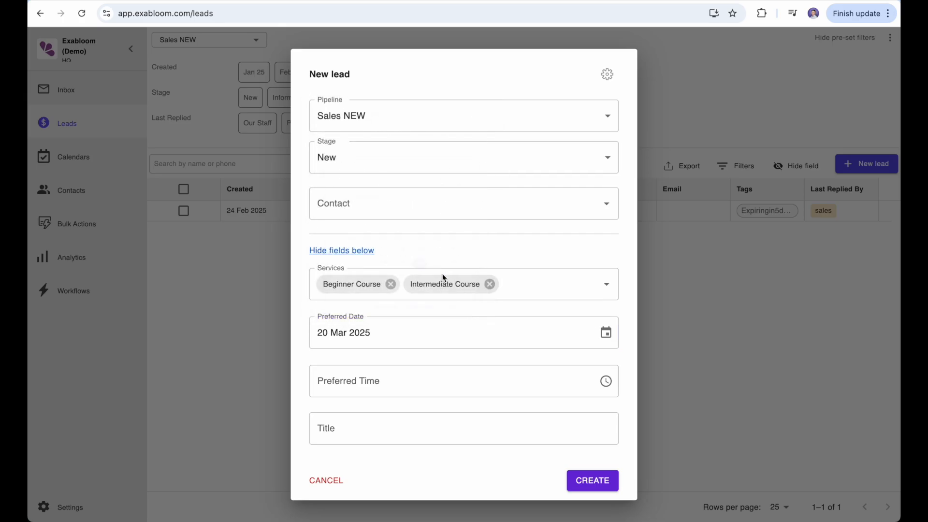
Set the new lead's Preferred Time to 03:20 PM
click(607, 382)
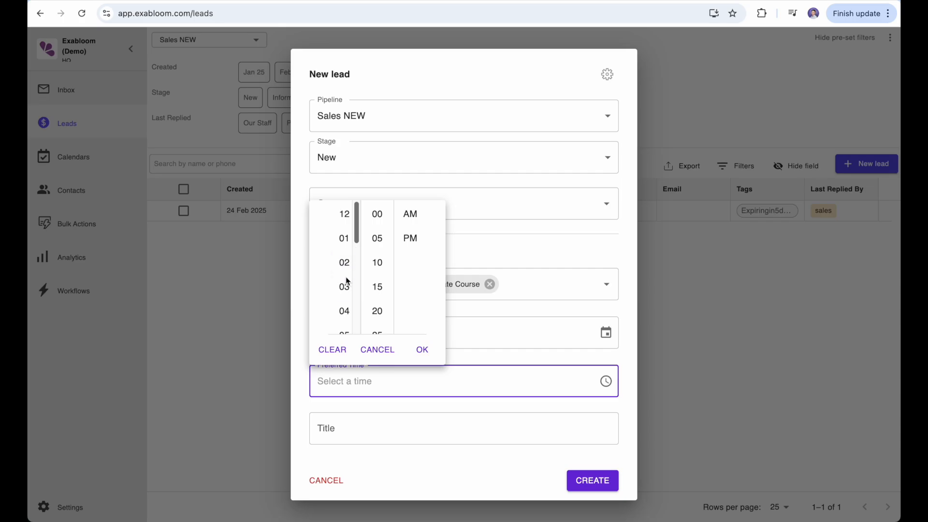
click(345, 285)
click(378, 309)
click(409, 239)
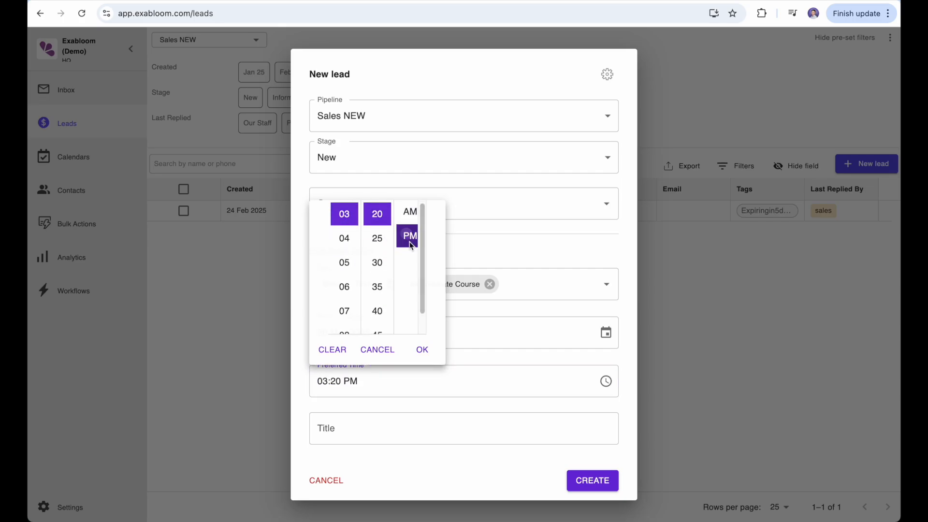
click(487, 347)
click(475, 354)
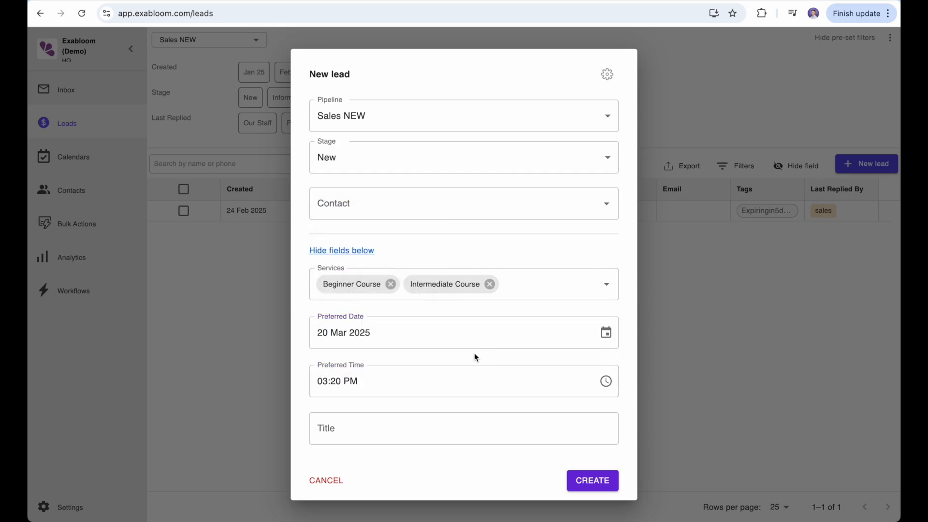
Enter "this is a test" as the new lead's title
click(402, 425)
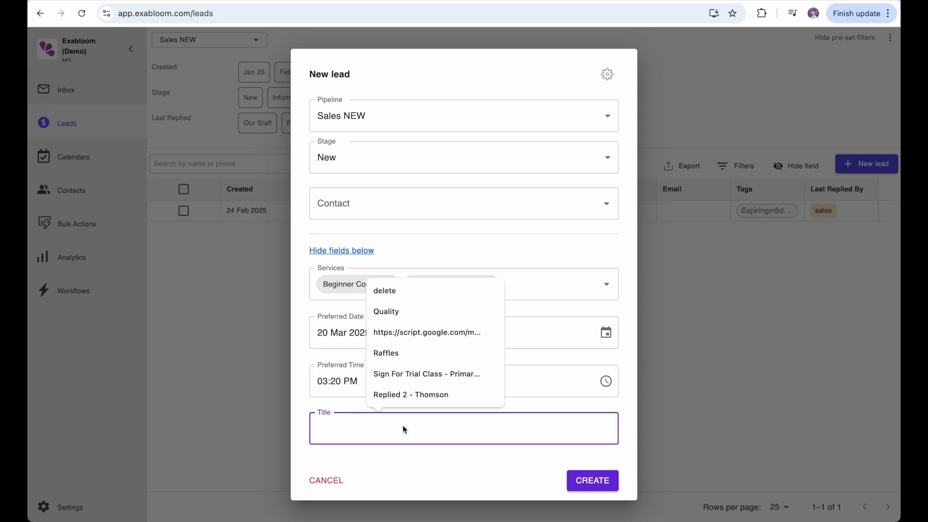
text(e)
key(BackSpace)
text(tehis is a te)
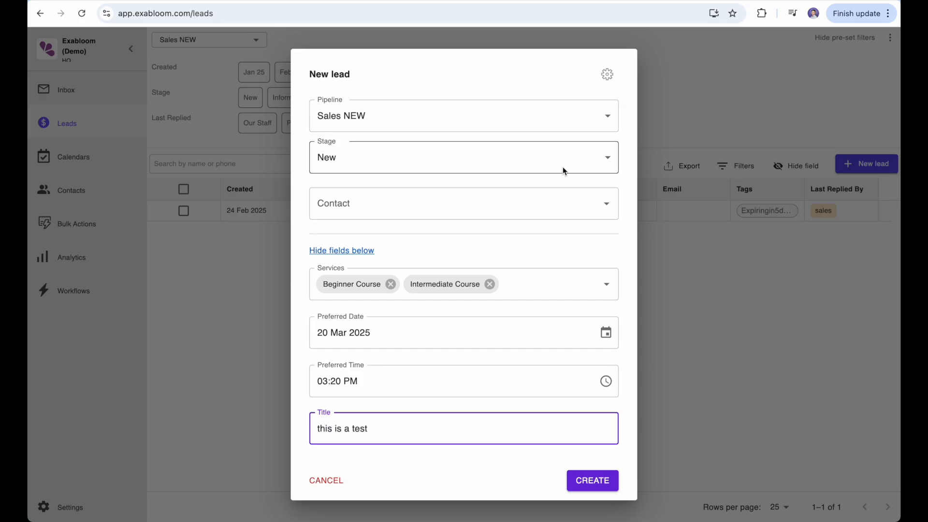
Find the existing contact by phone number, assign it to the new lead and create the lead
click(544, 207)
text(80)
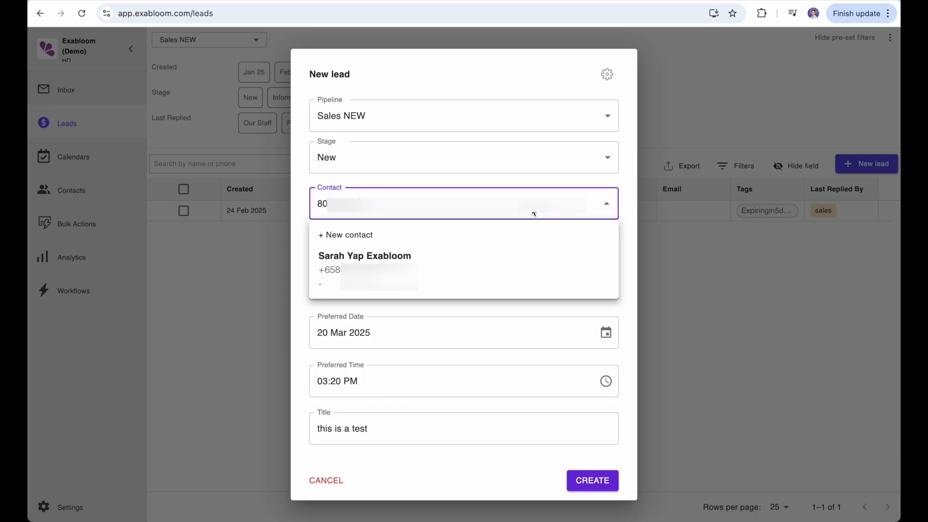
click(452, 265)
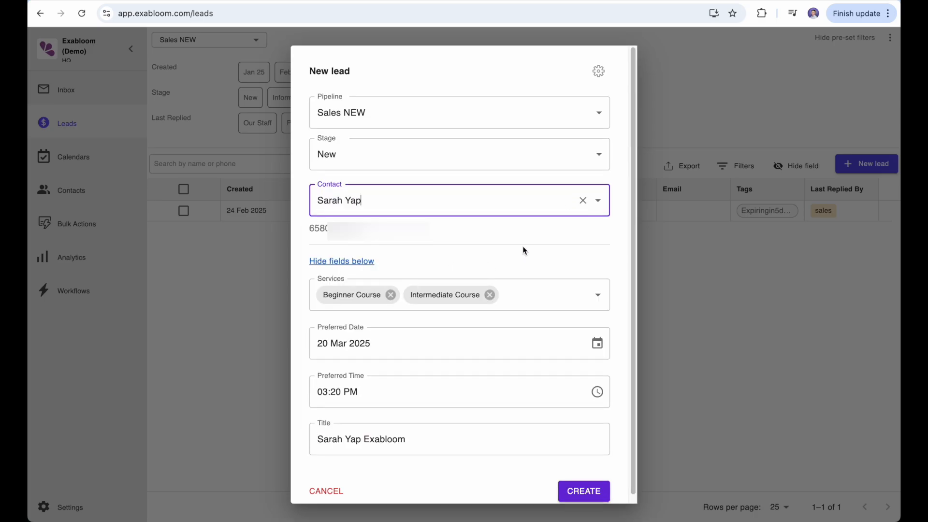
click(588, 493)
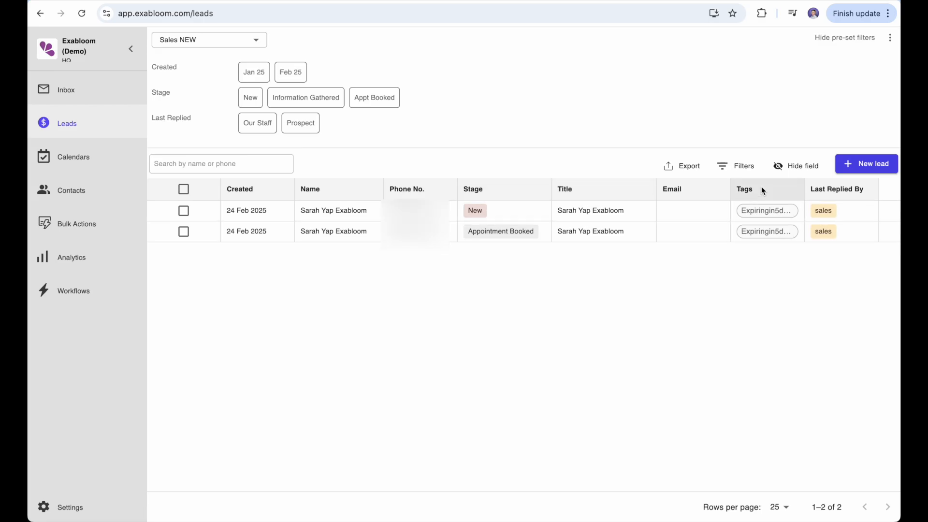
Check which columns are available for display in the leads table
click(793, 166)
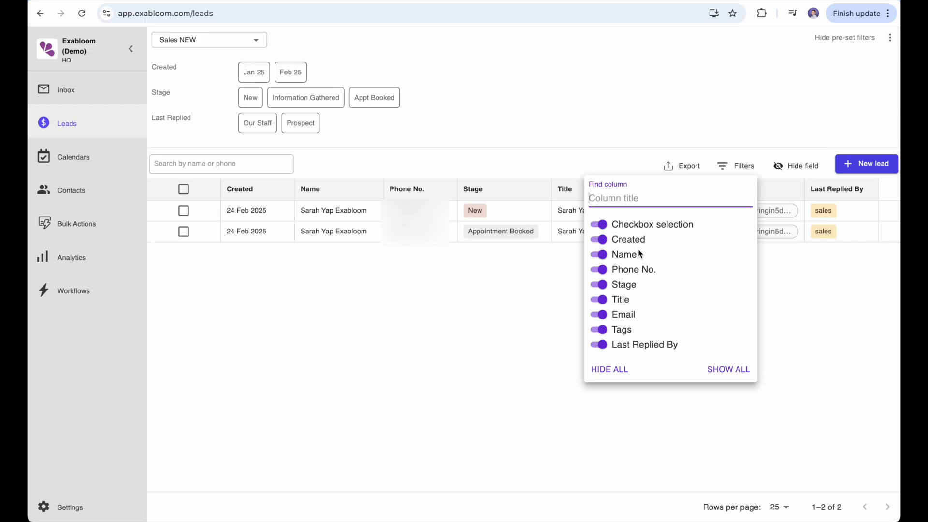
click(393, 331)
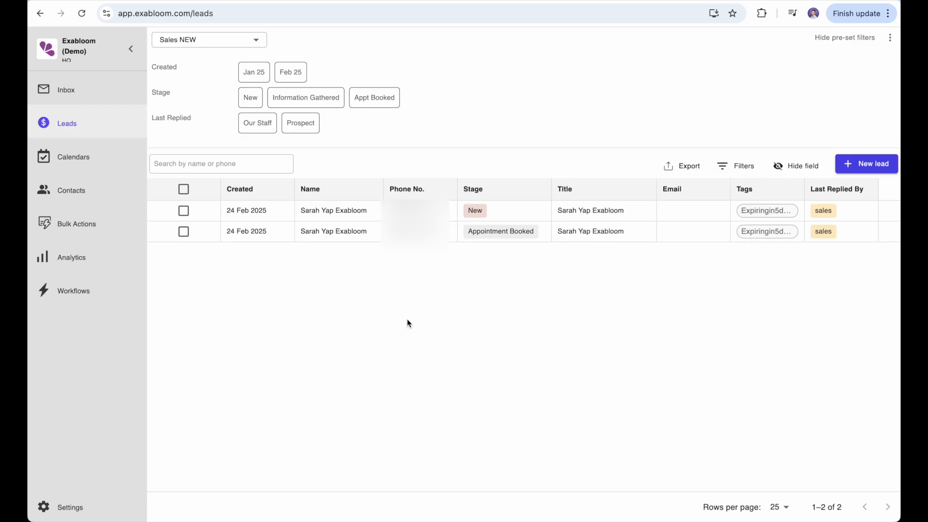
Enable the Services, Preferred Date and Preferred Time data fields for the Sales NEW pipeline in Settings and save it
click(80, 510)
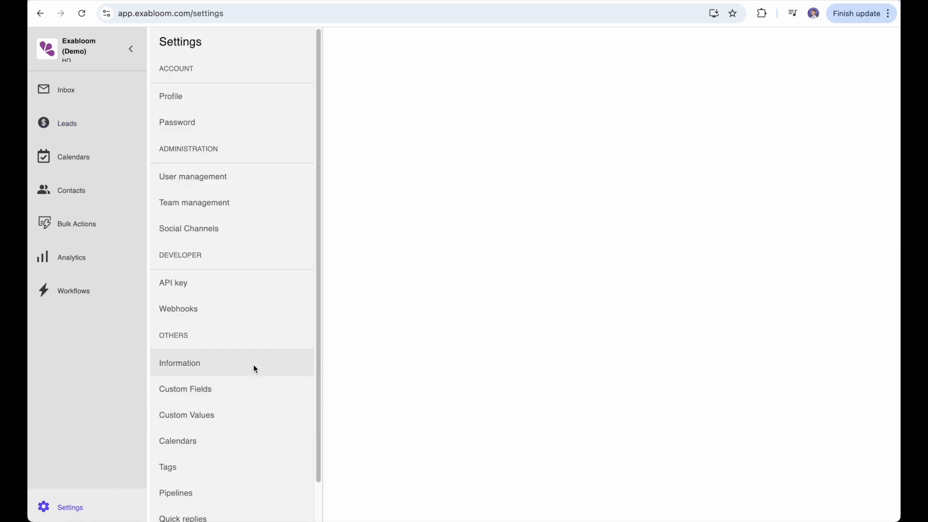
click(205, 494)
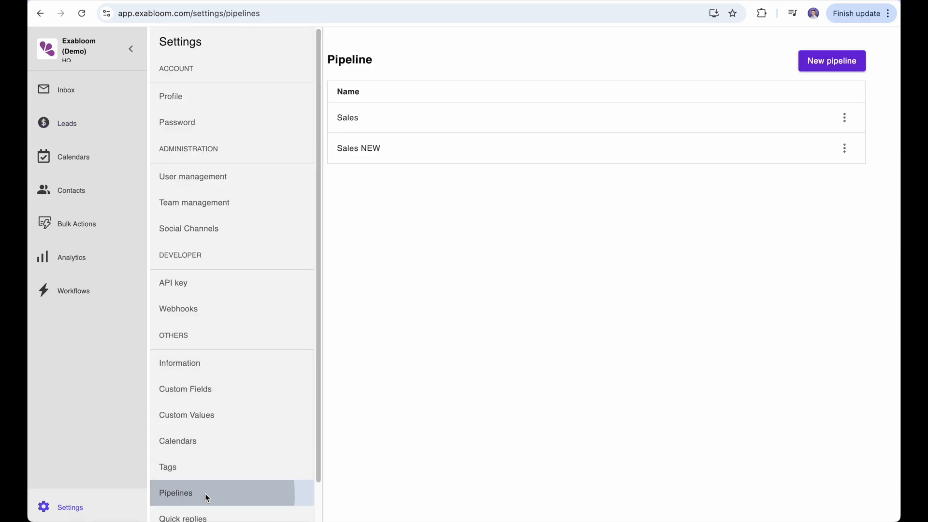
click(359, 149)
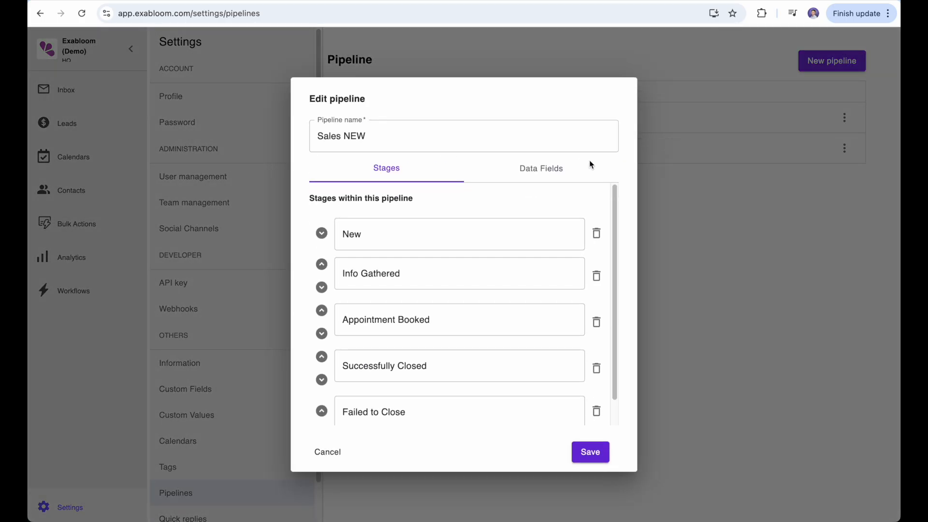
click(541, 170)
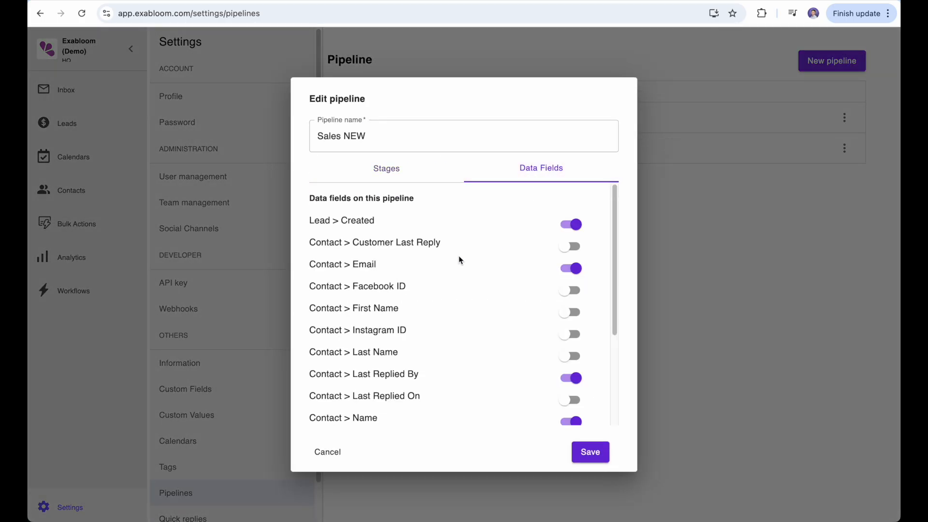
scroll(459, 260, down, 5)
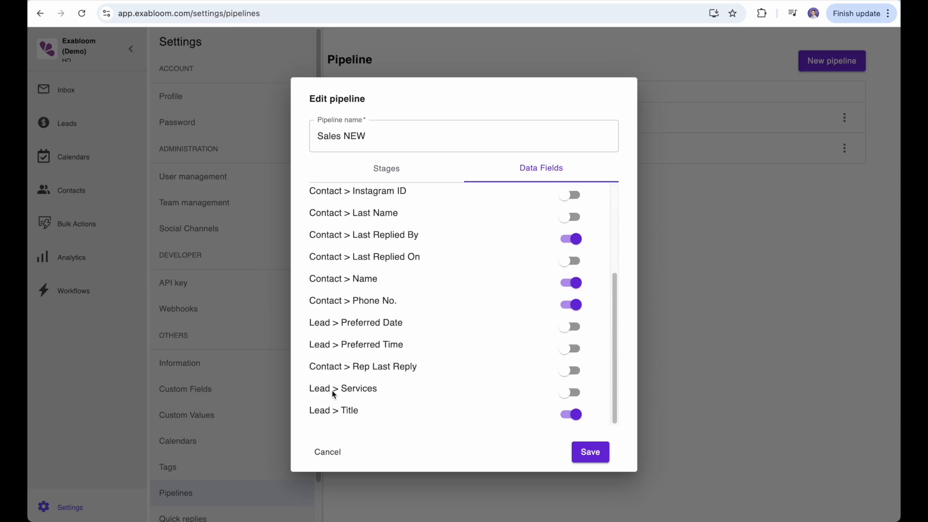
click(570, 392)
scroll(377, 385, up, 1)
click(572, 330)
click(590, 452)
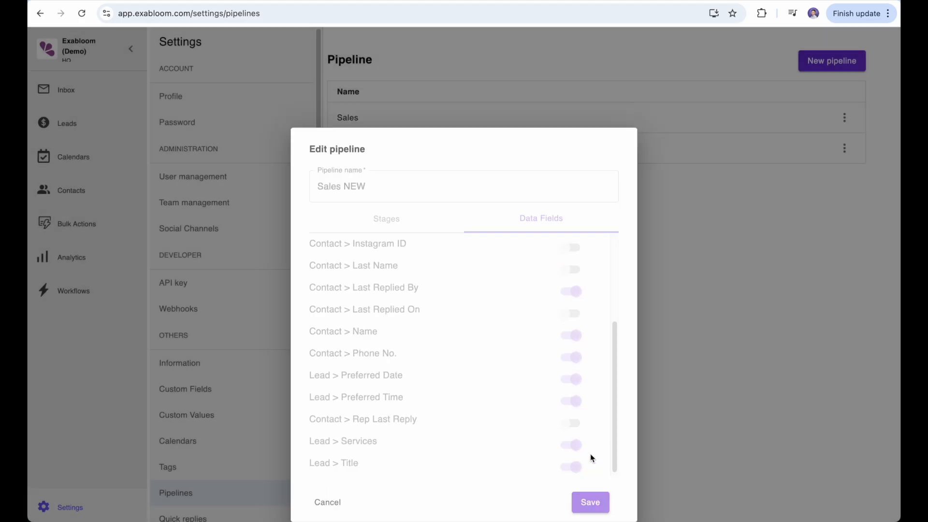
Reload the Leads page, switch to the Sales NEW pipeline and examine the custom field columns
click(96, 124)
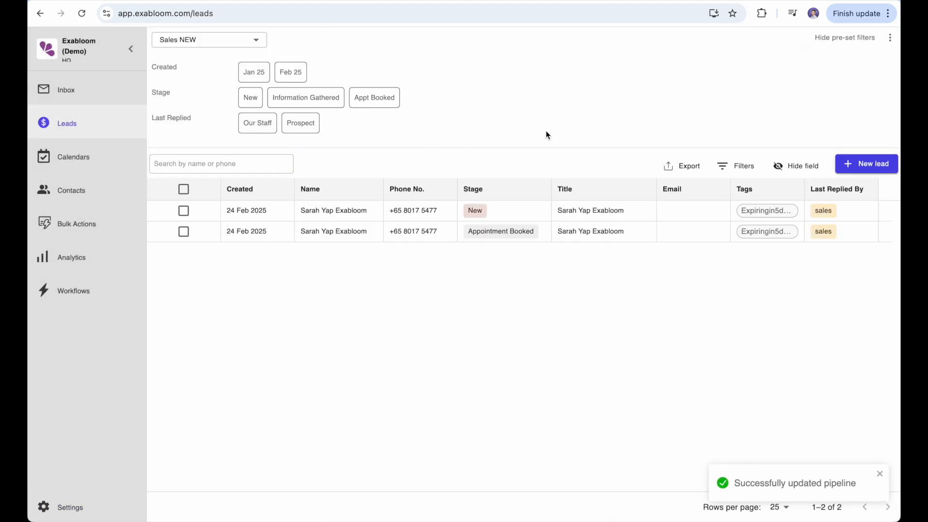
click(80, 14)
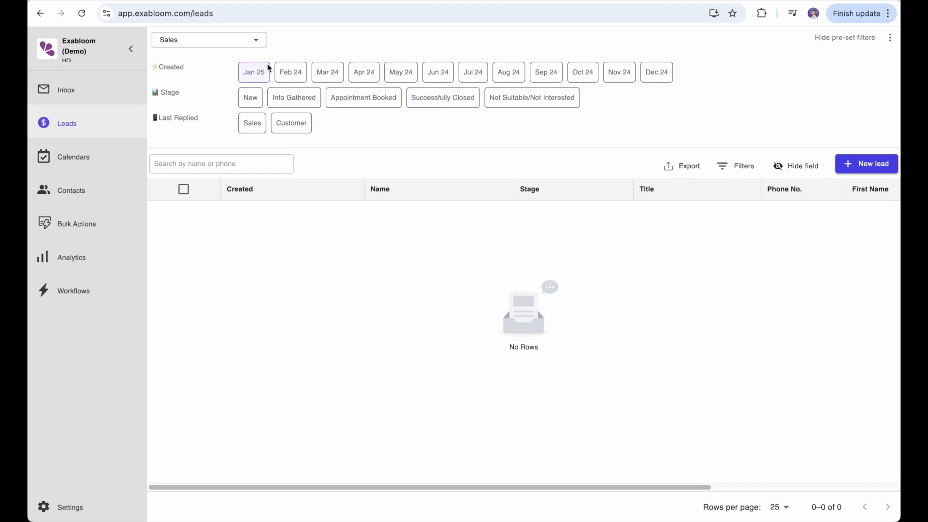
click(228, 38)
click(205, 72)
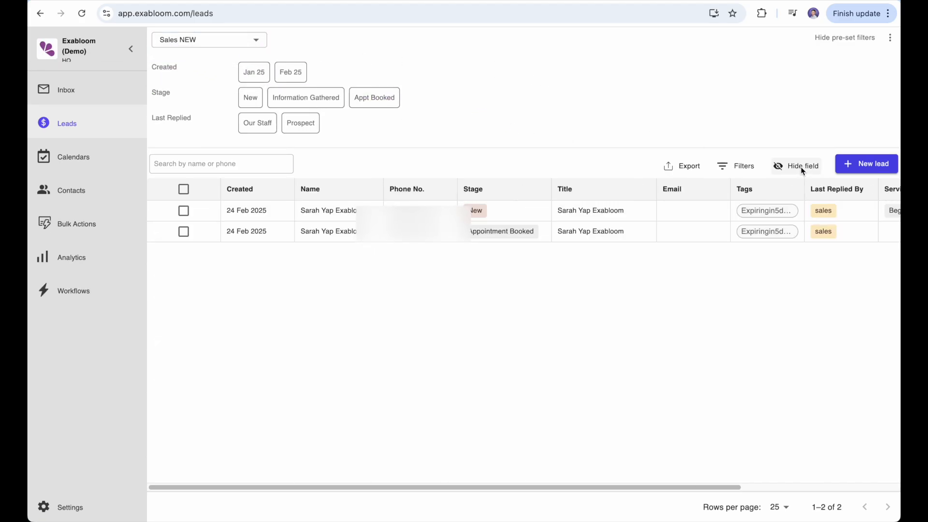
drag(627, 489, 826, 480)
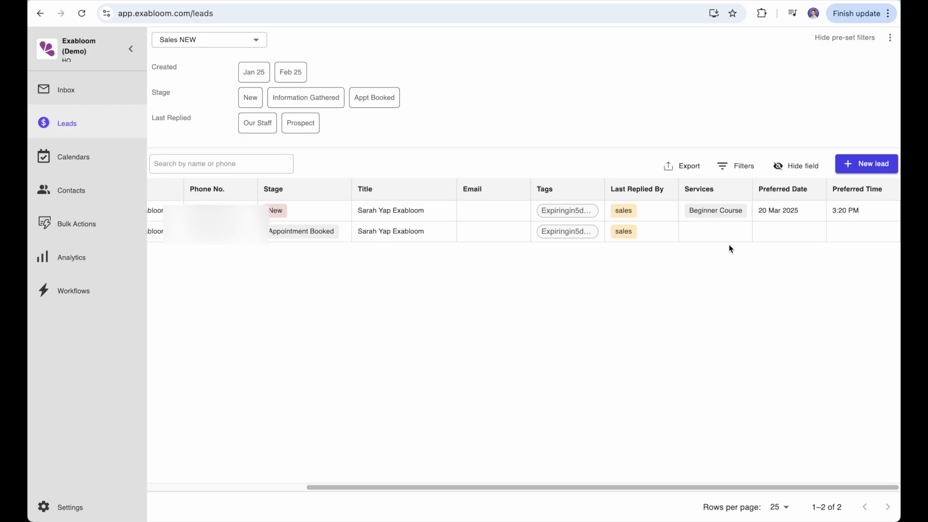
Open the record of the lead in the New stage and review its For Demo field group
click(491, 214)
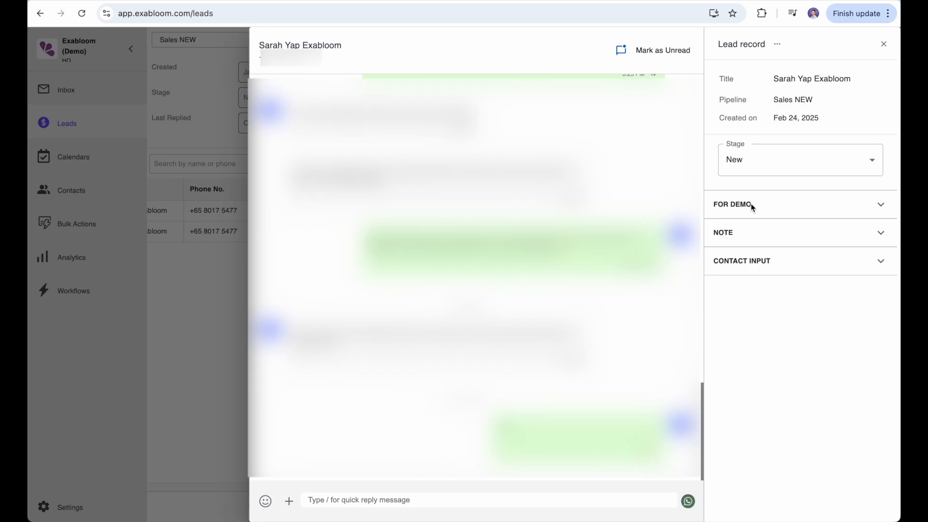
click(737, 205)
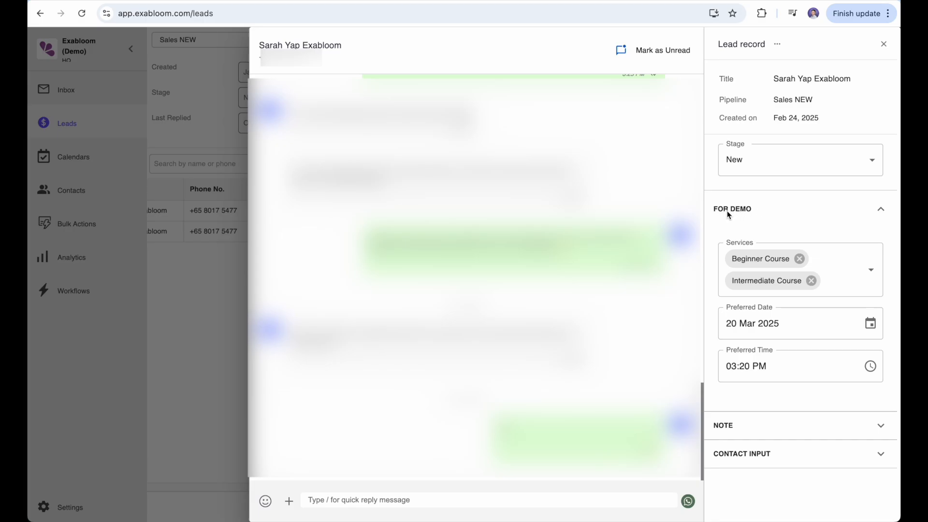
click(164, 358)
Rename the For Demo custom field group to "For Demo - Edited" in Settings and save it
click(70, 507)
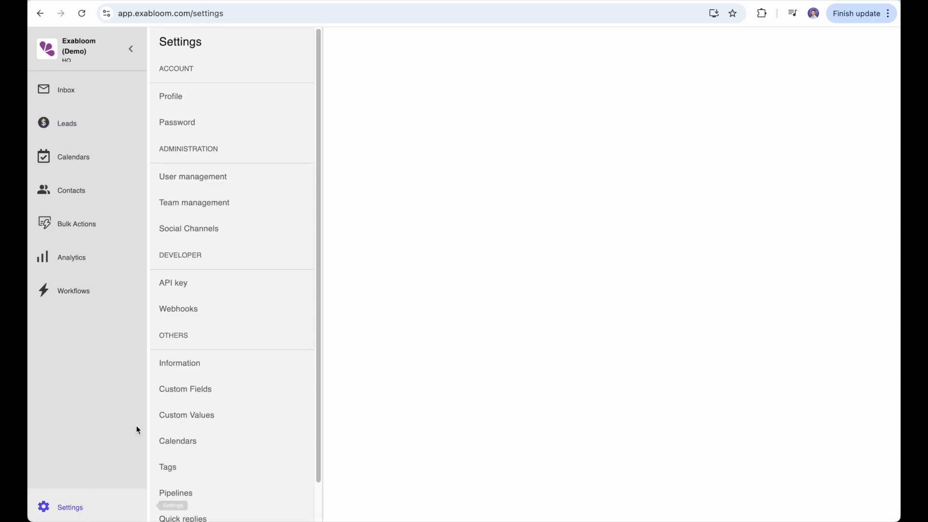
click(251, 390)
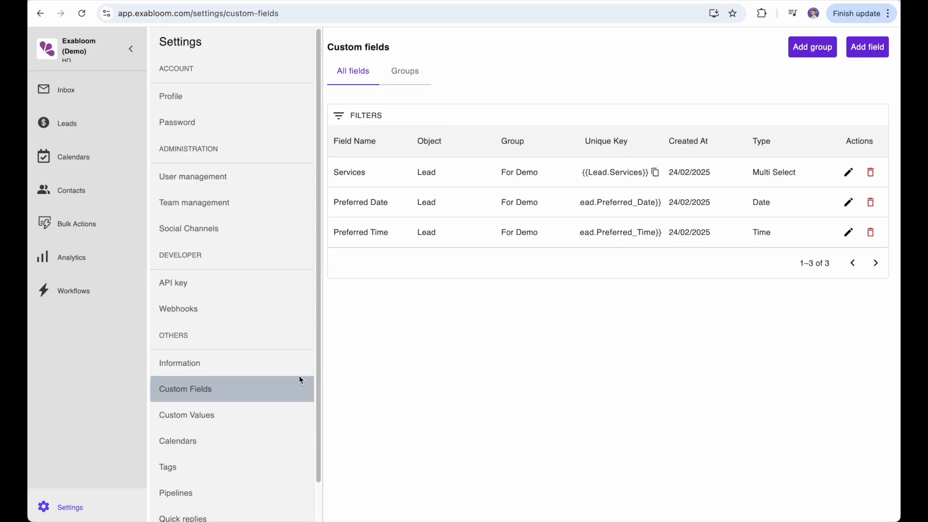
click(418, 75)
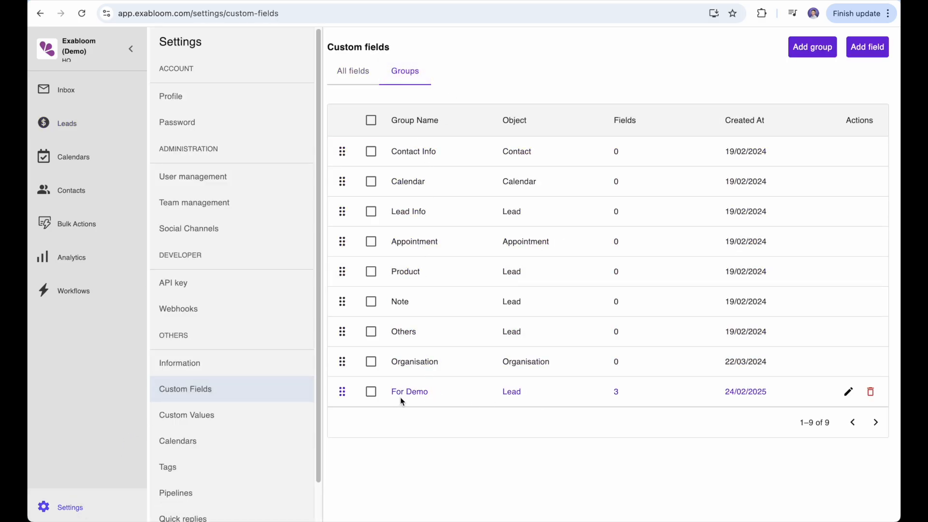
click(848, 391)
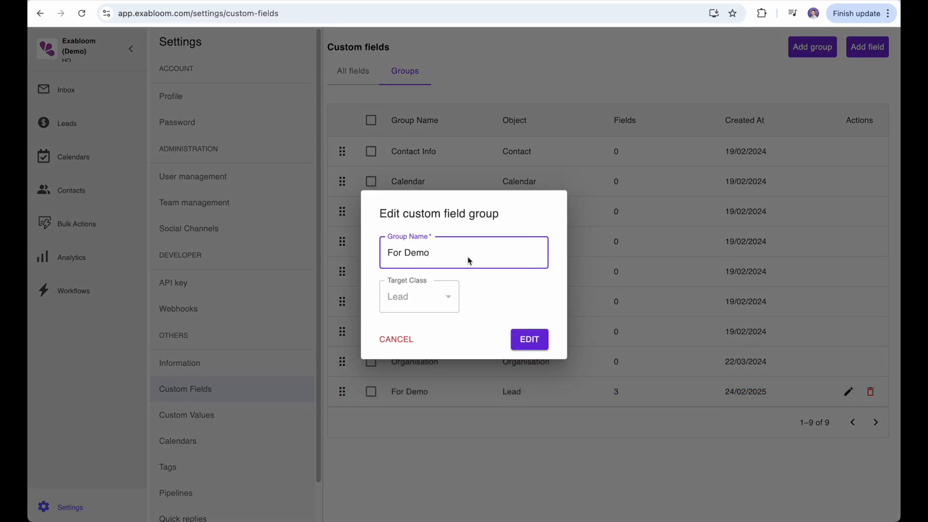
text(- Edited)
click(528, 338)
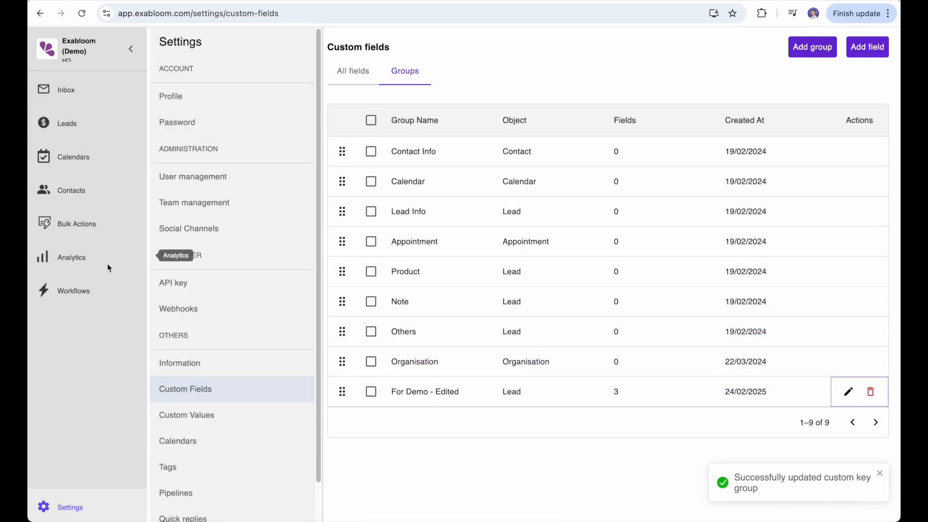
Reopen the New-stage lead's record from Leads, check its renamed custom field group and close the record
click(86, 124)
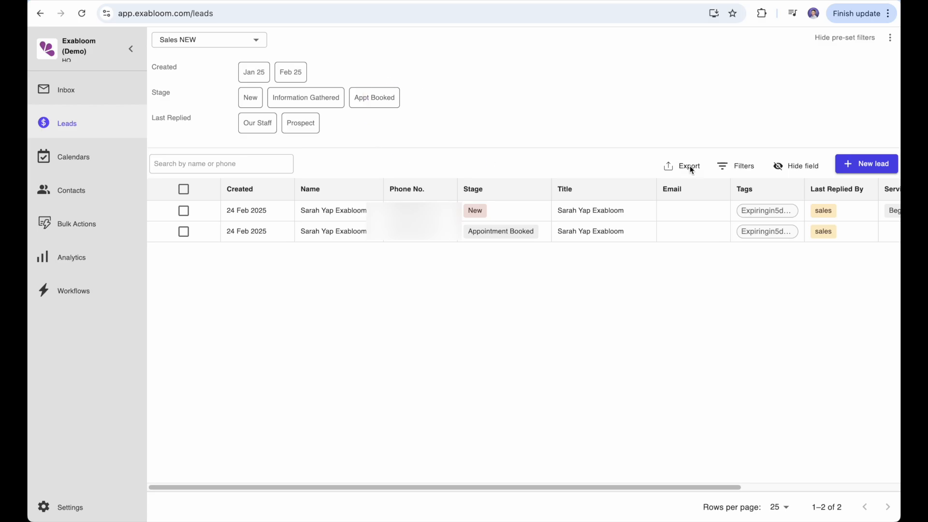
click(491, 217)
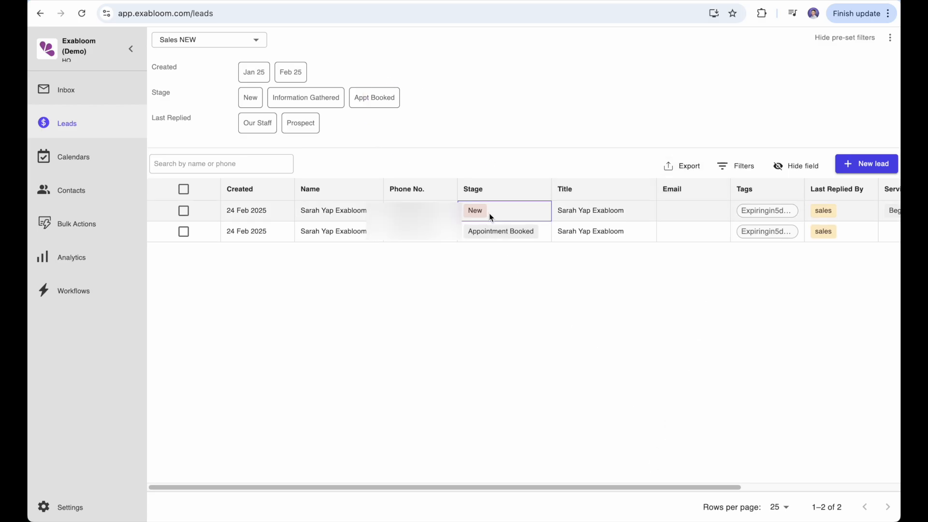
click(489, 213)
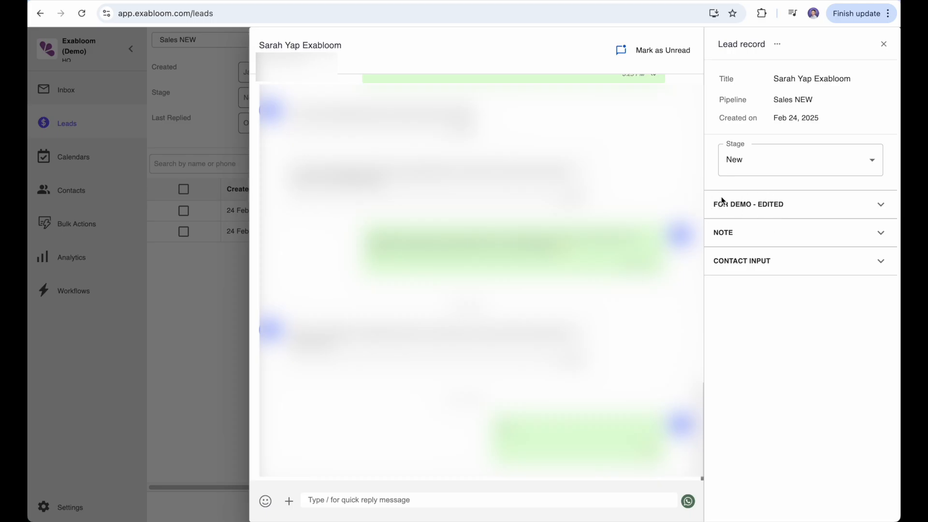
click(880, 205)
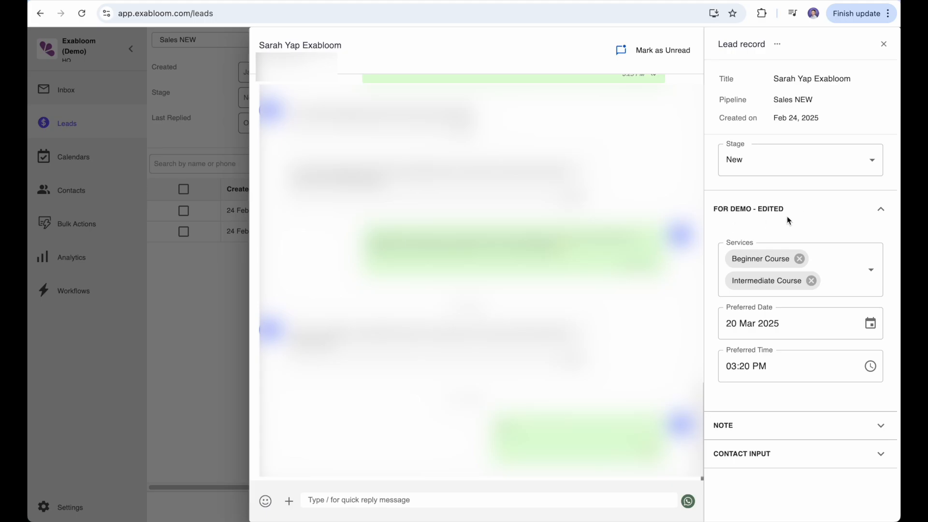
click(874, 207)
click(871, 207)
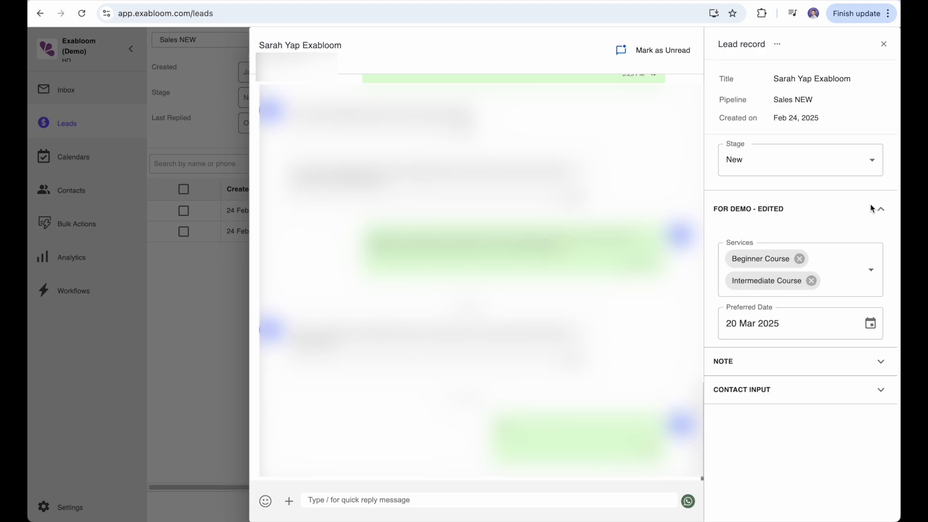
click(867, 207)
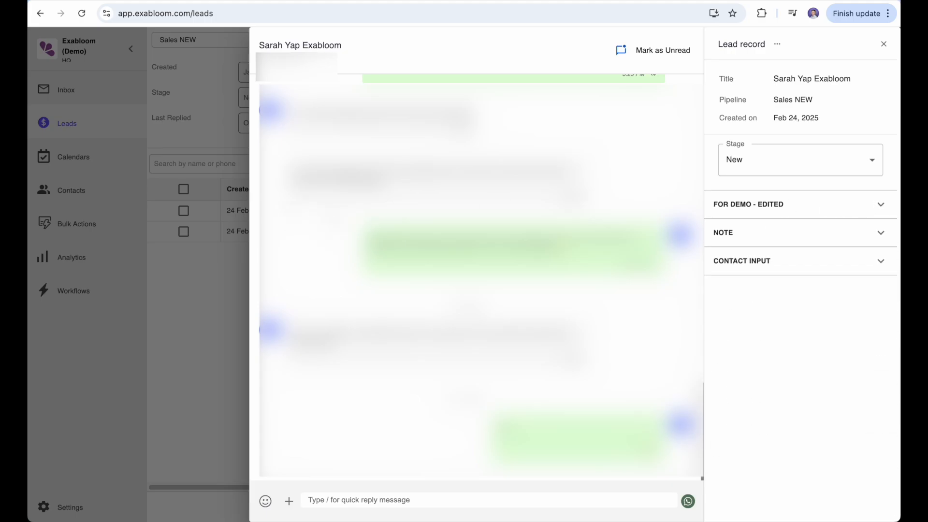
click(192, 209)
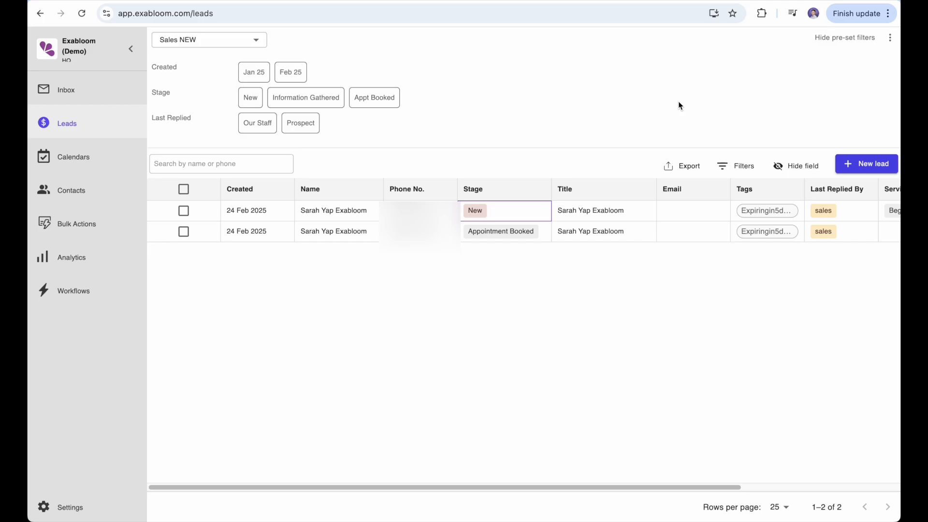